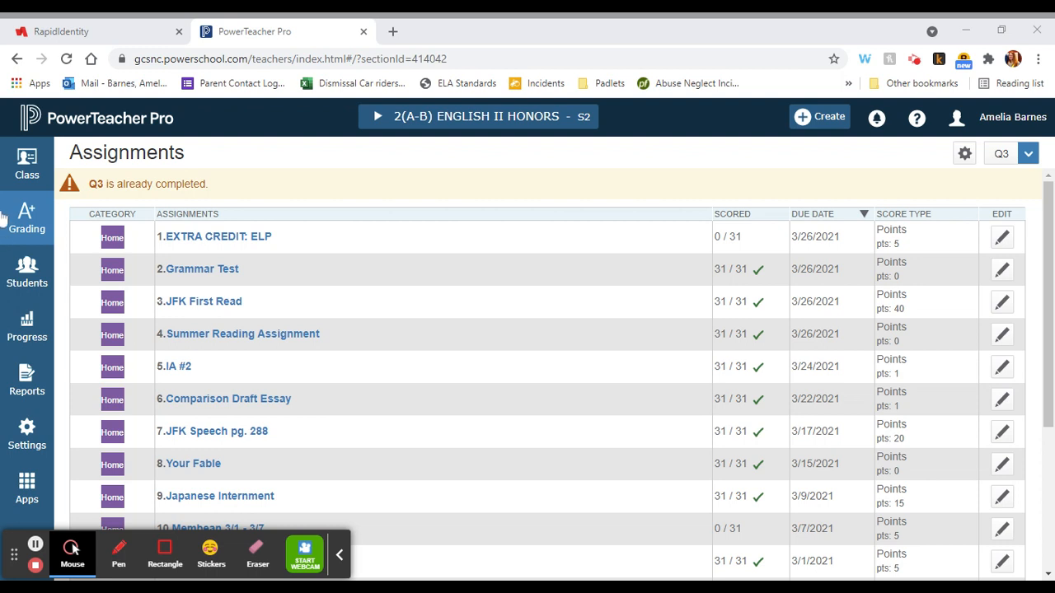
Step: Open the Traditional Grade Calculations settings
click(23, 435)
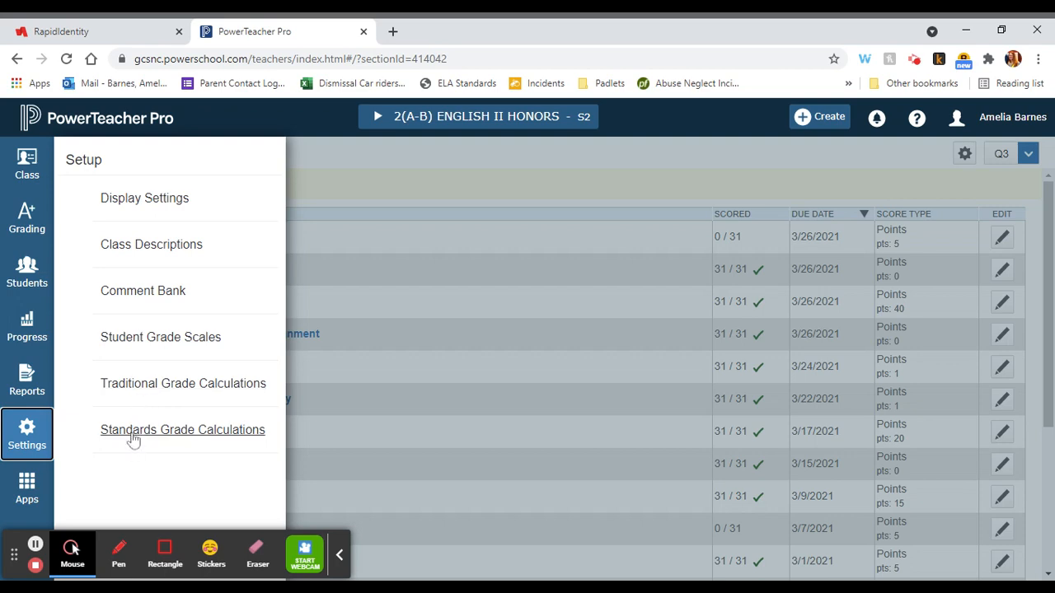
click(133, 441)
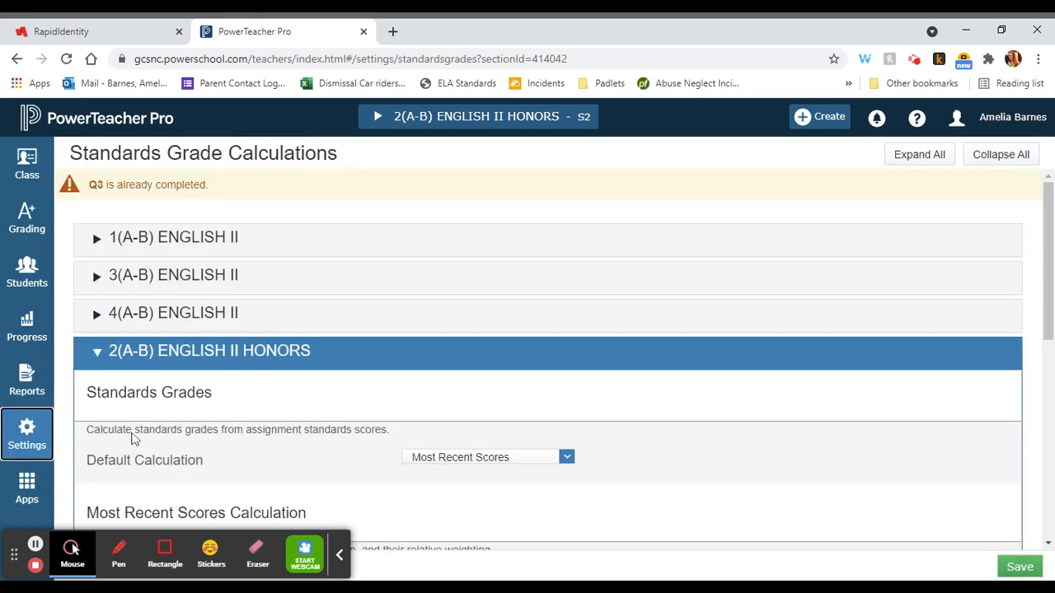
click(23, 445)
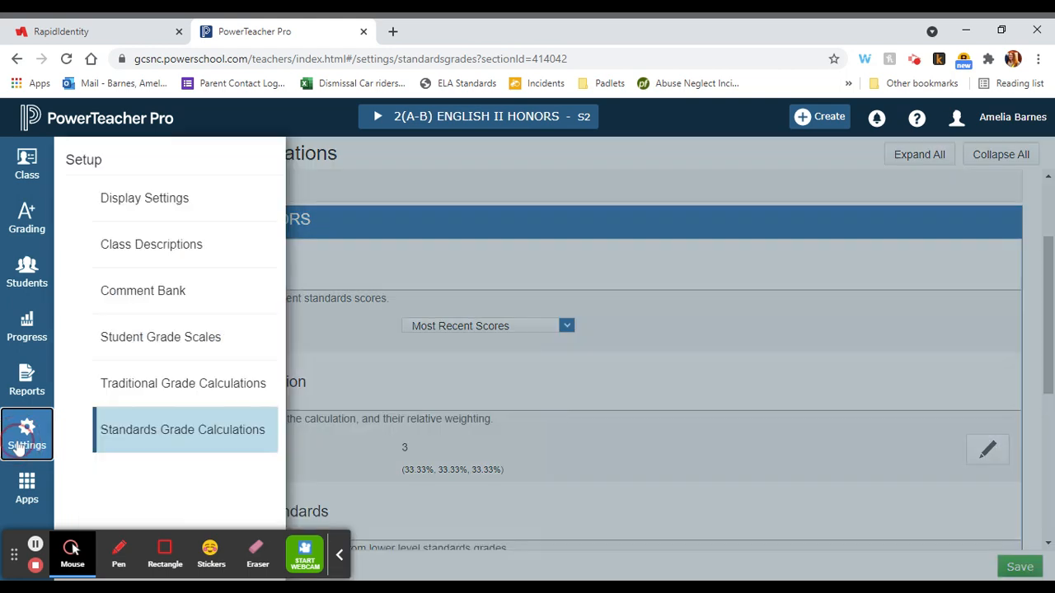
click(142, 382)
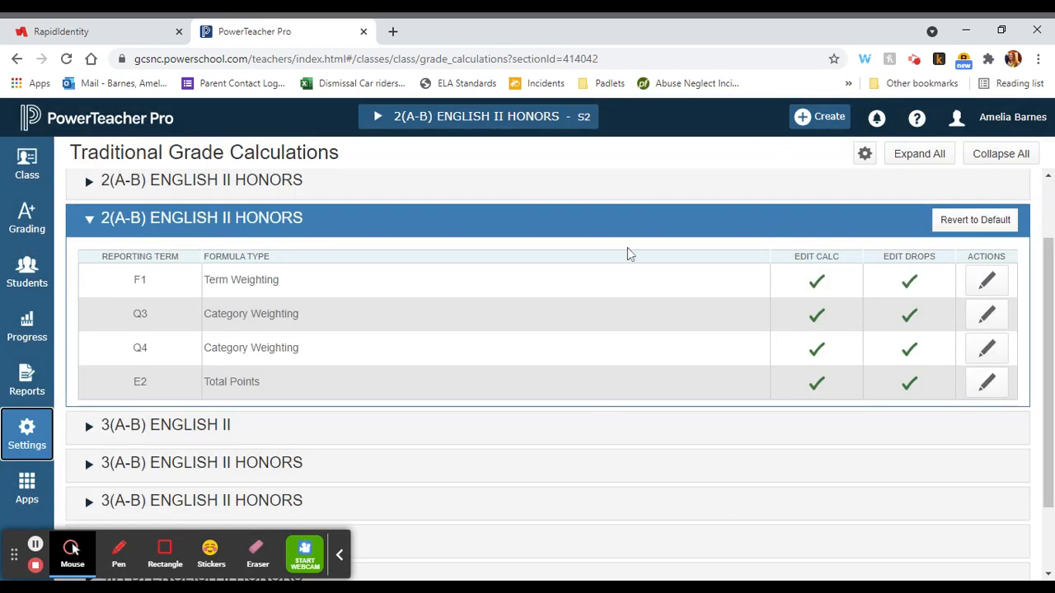
Step: Set the Q4 category weights for the expanded 2(A-B) ENGLISH II HONORS class to Test 40, Classwork 40 and Quiz 20, and save
scroll(769, 322, down, 1)
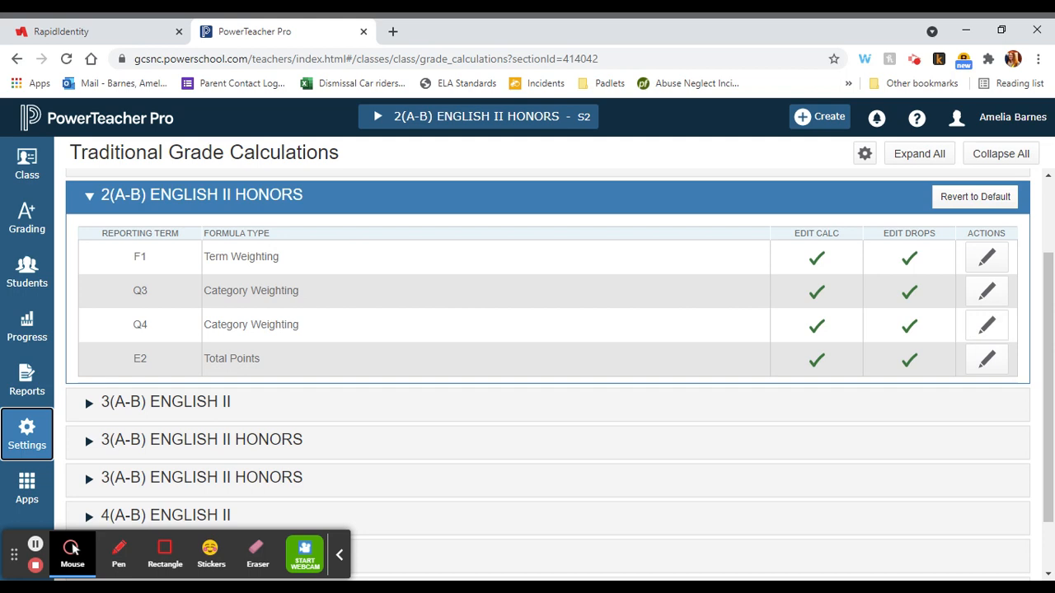
click(987, 324)
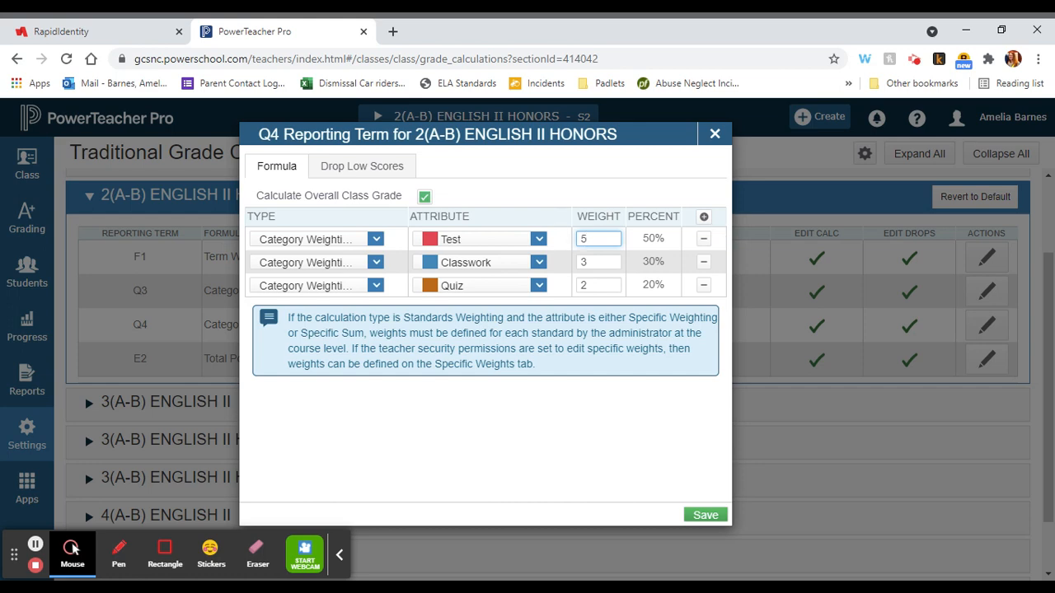
double_click(587, 239)
text(40)
double_click(587, 263)
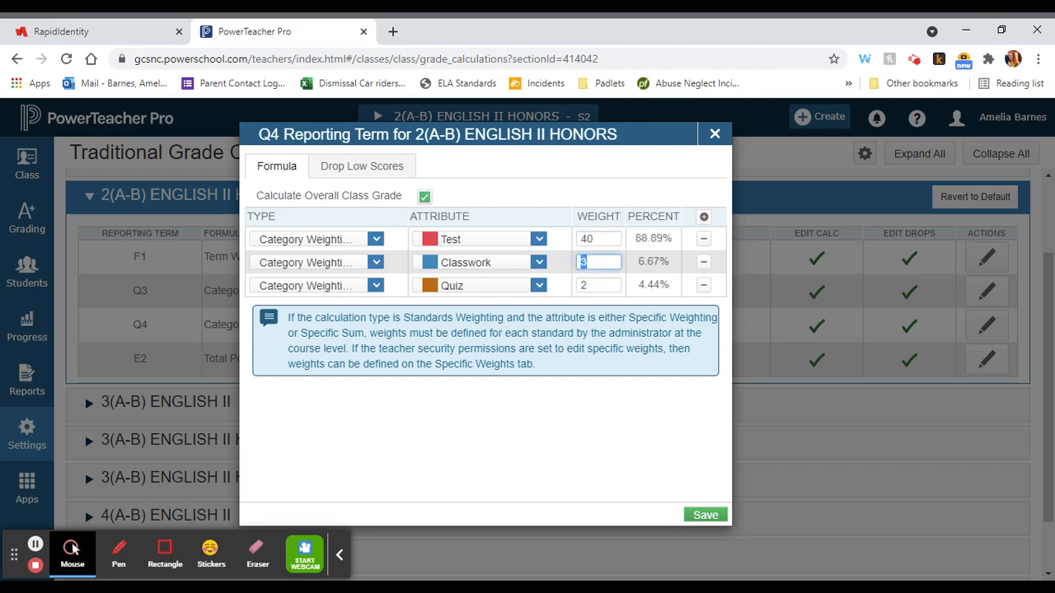
text(40)
double_click(589, 285)
text(20)
click(614, 396)
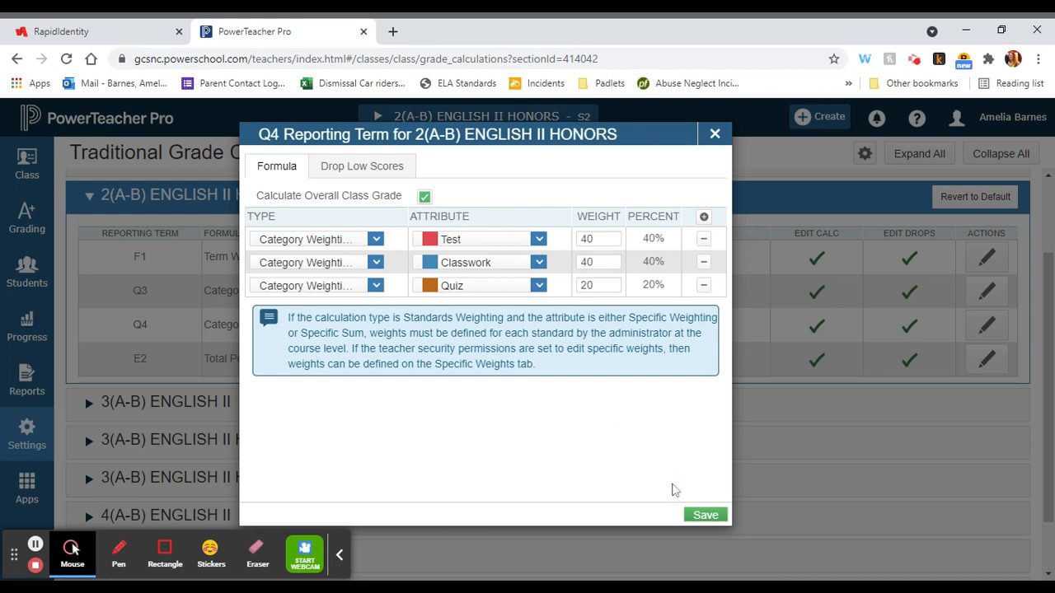
click(704, 515)
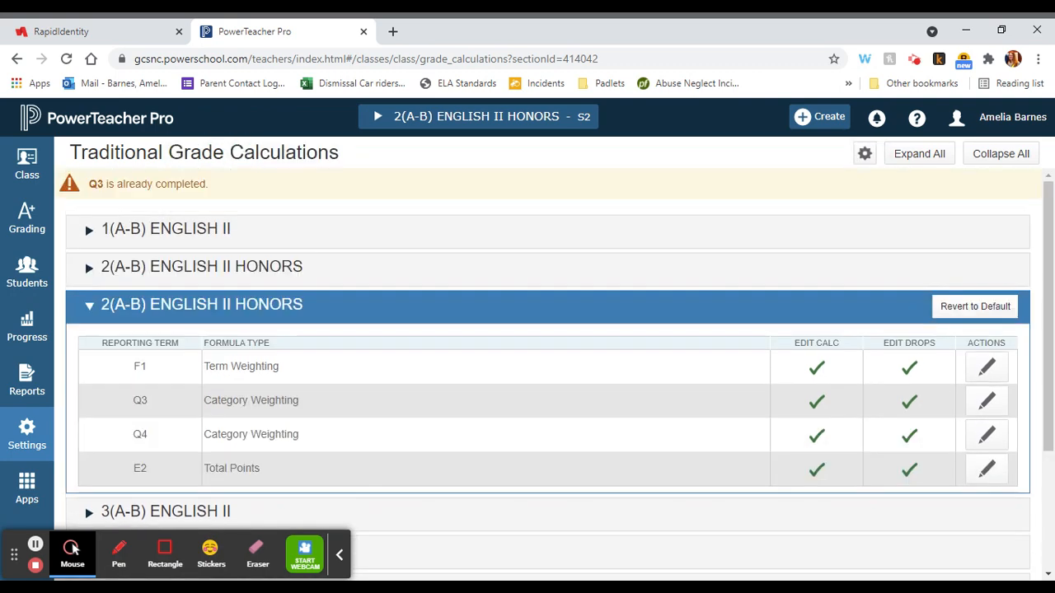
Step: Start copying traditional grade calculations to another class, using 2(A-B) ENGLISH II HONORS S2 from 2020-2021 as the source
scroll(548, 371, down, 1)
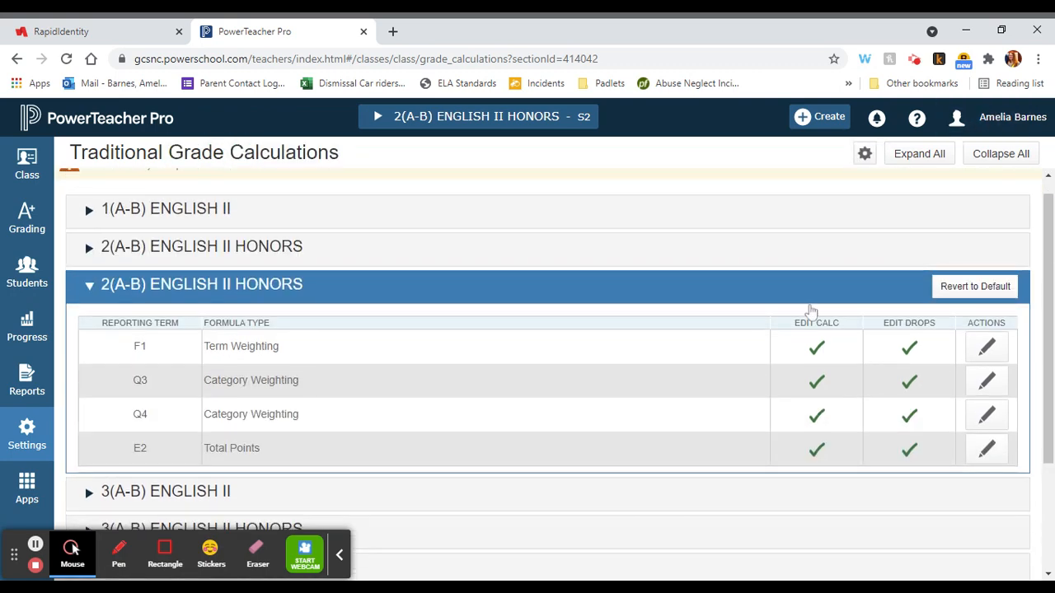
scroll(551, 436, down, 2)
scroll(551, 436, up, 3)
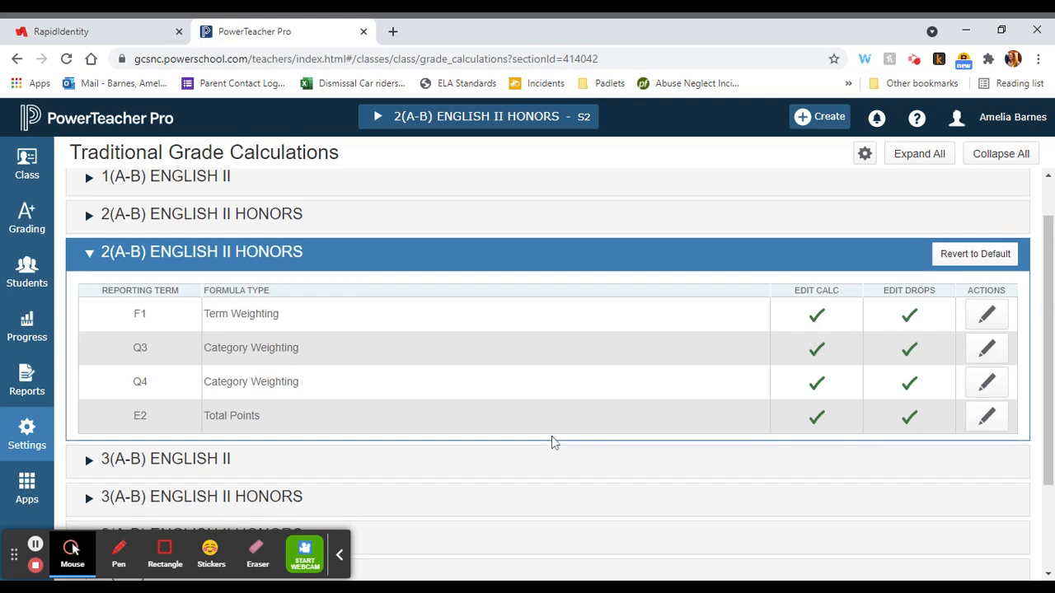
click(865, 154)
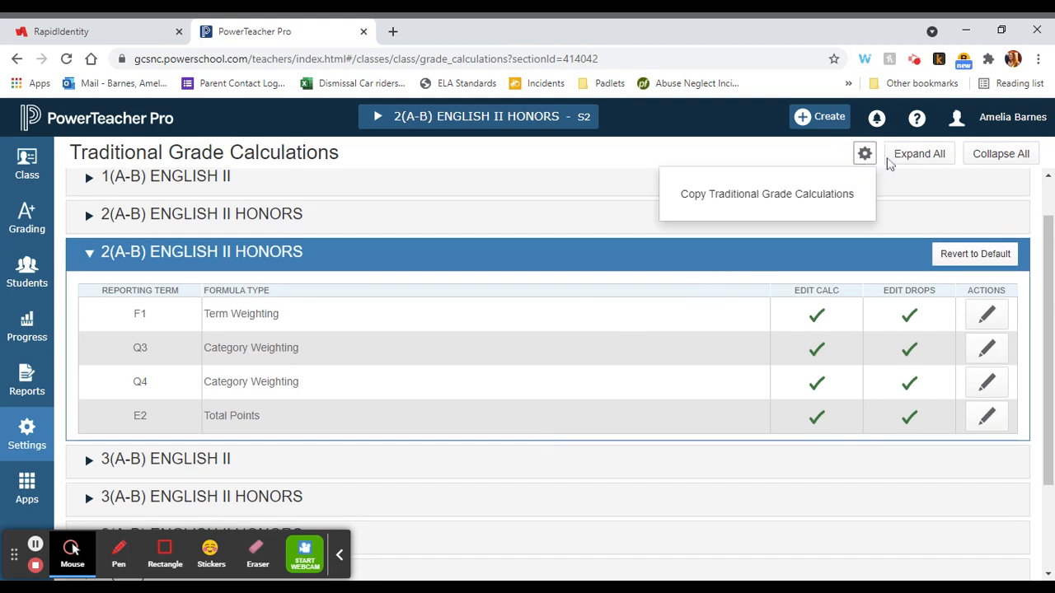
click(742, 198)
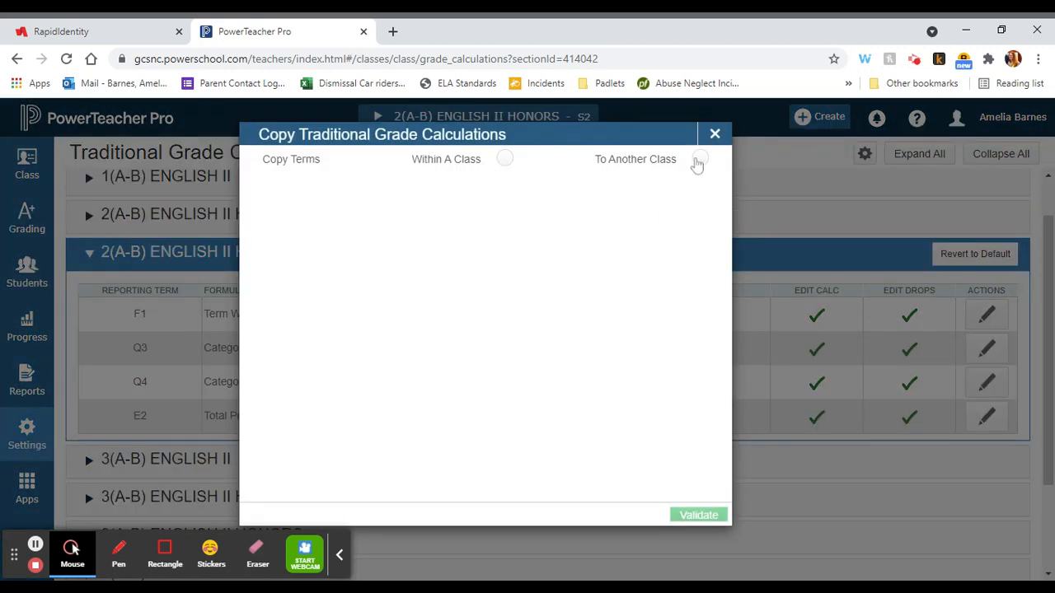
click(698, 160)
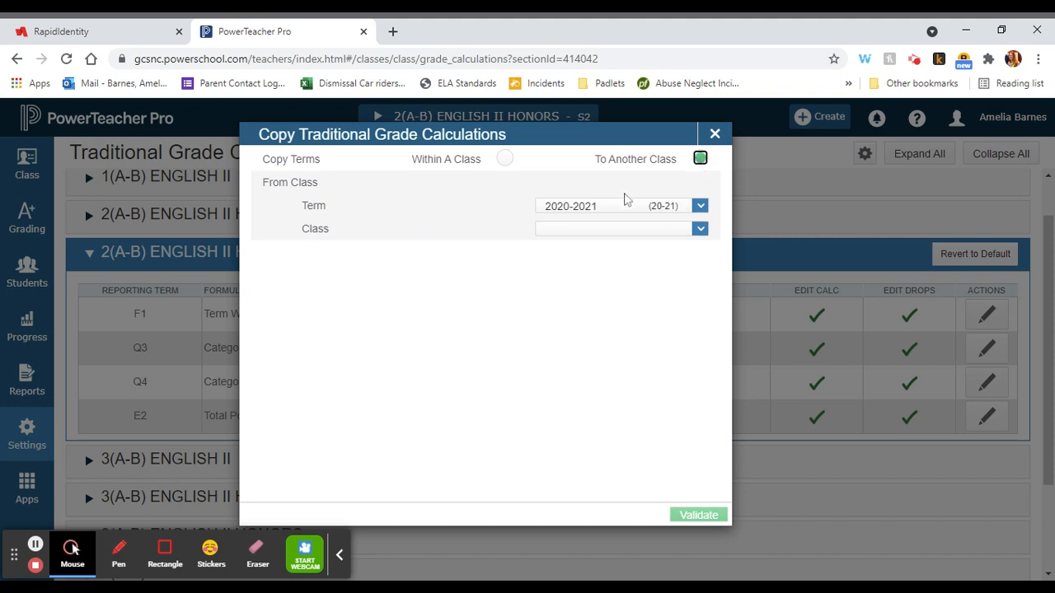
click(597, 239)
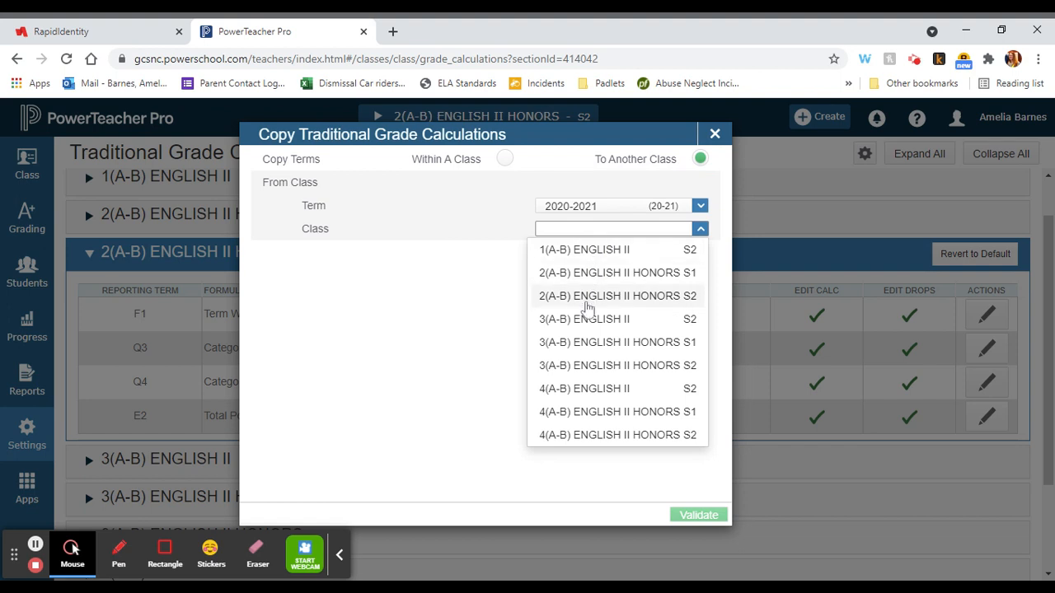
click(614, 296)
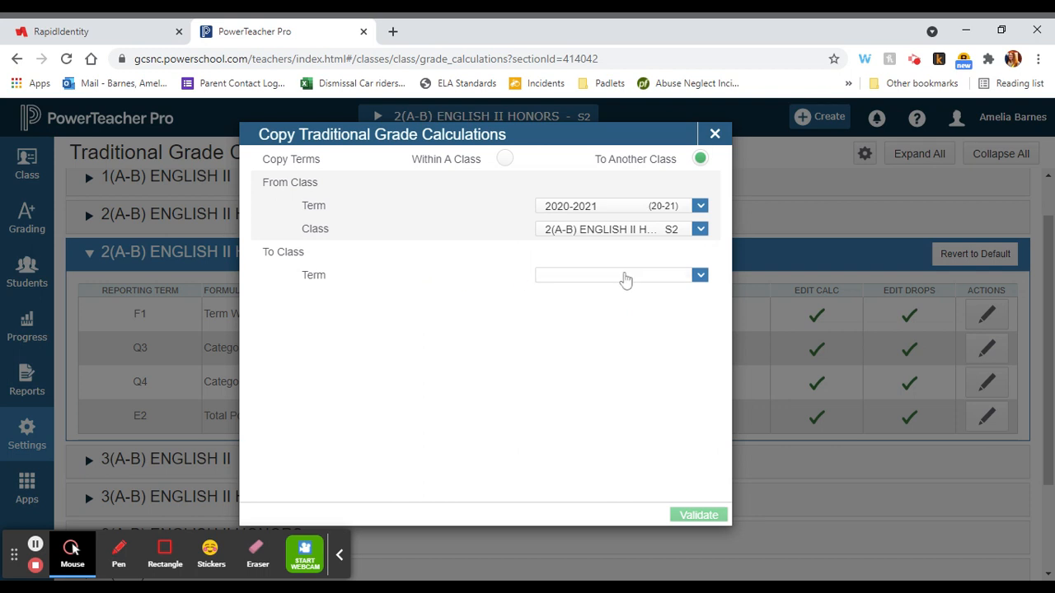
Step: Set the destination term to Semester 2 and choose 3(A-B) ENGLISH II and 4(A-B) ENGLISH II as the receiving classes
click(623, 277)
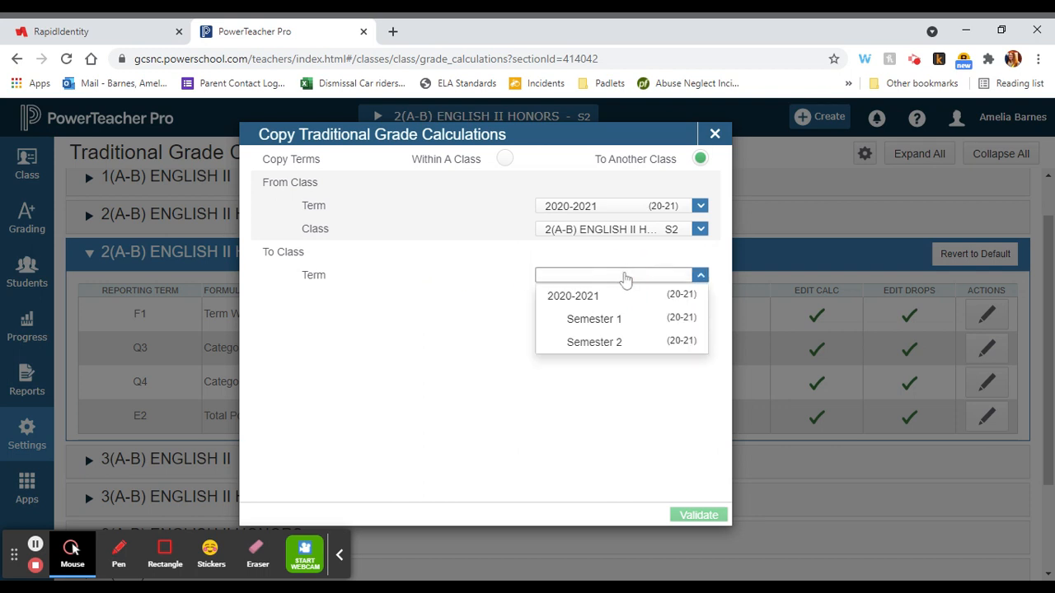
click(595, 343)
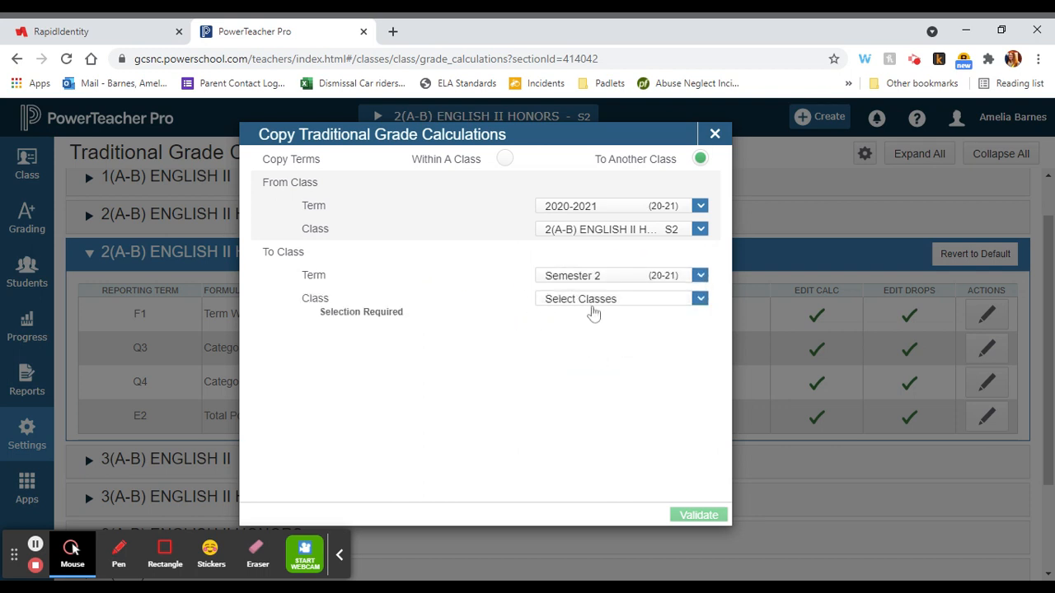
click(591, 305)
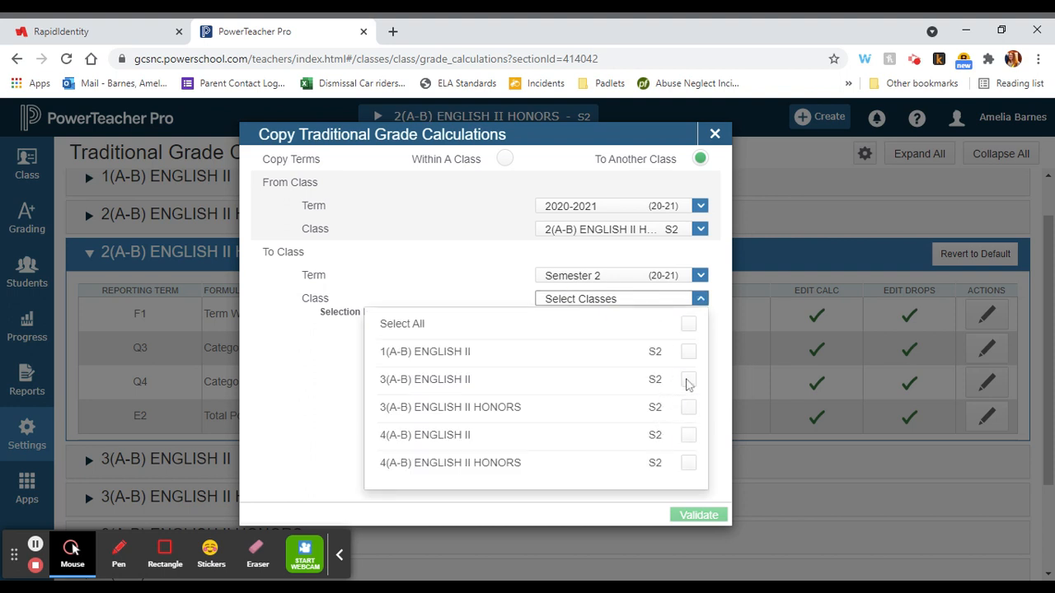
click(688, 380)
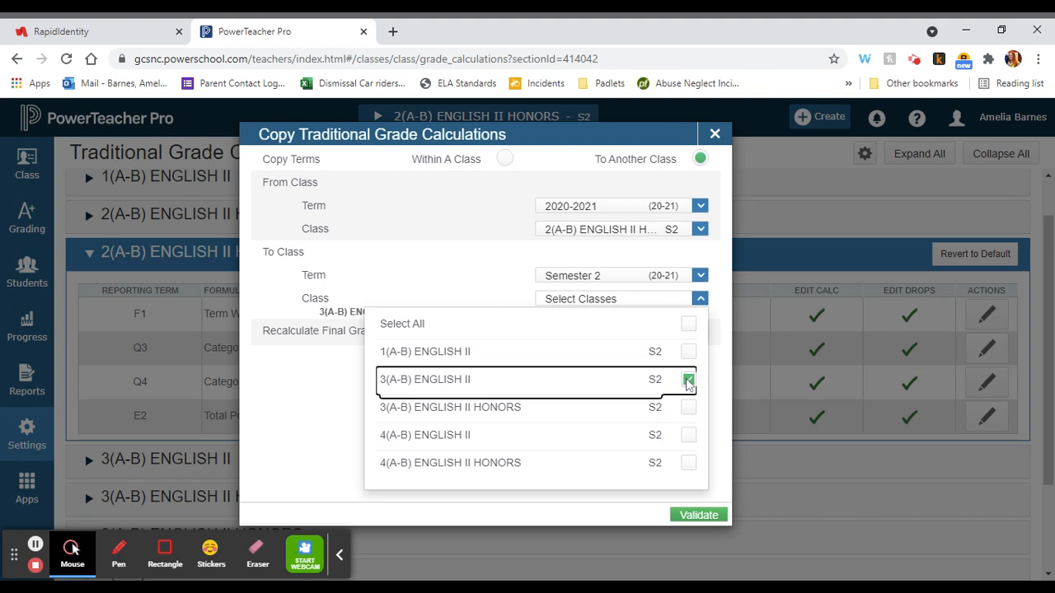
click(690, 437)
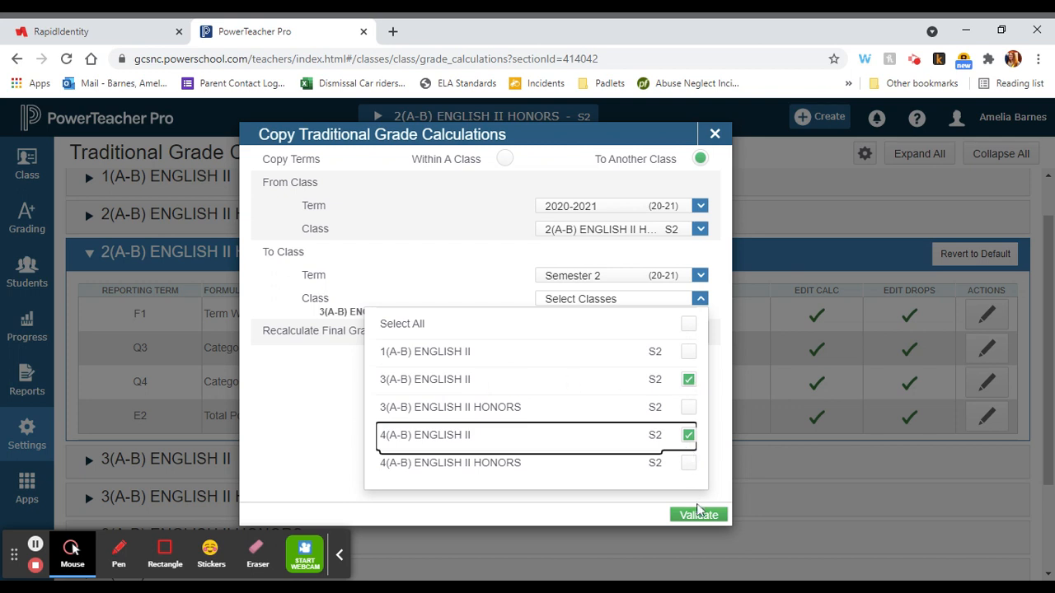
click(724, 477)
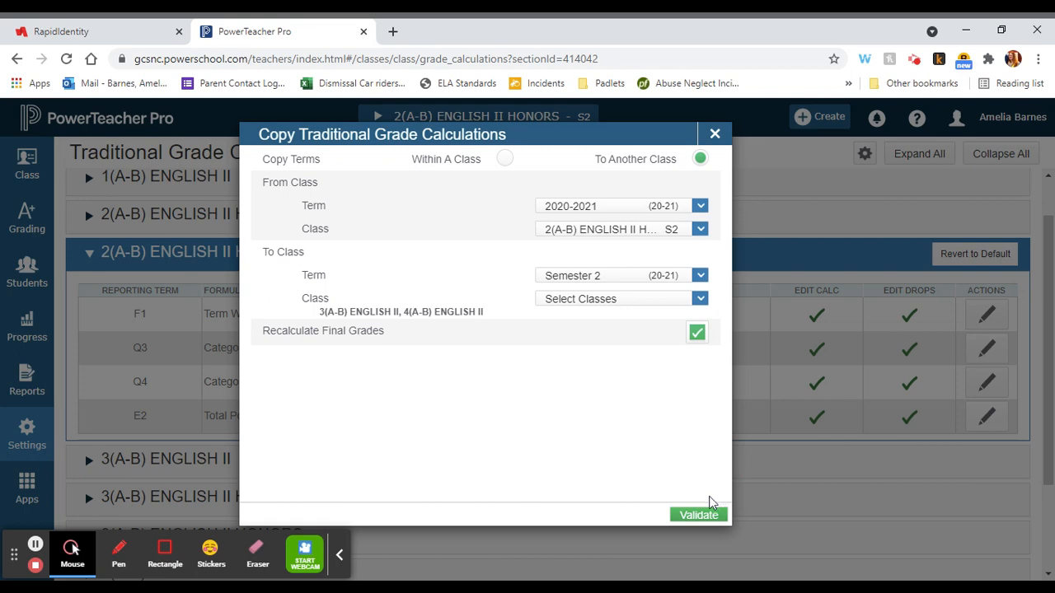
Step: Validate the copy, review its summary for both receiving classes, and carry out the copy
click(710, 520)
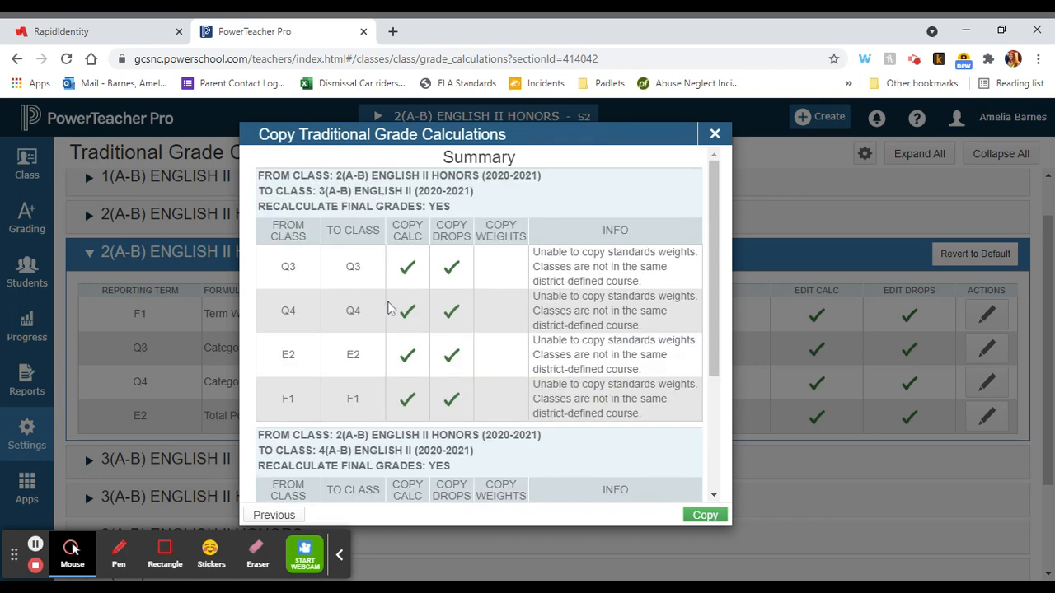
scroll(620, 325, down, 2)
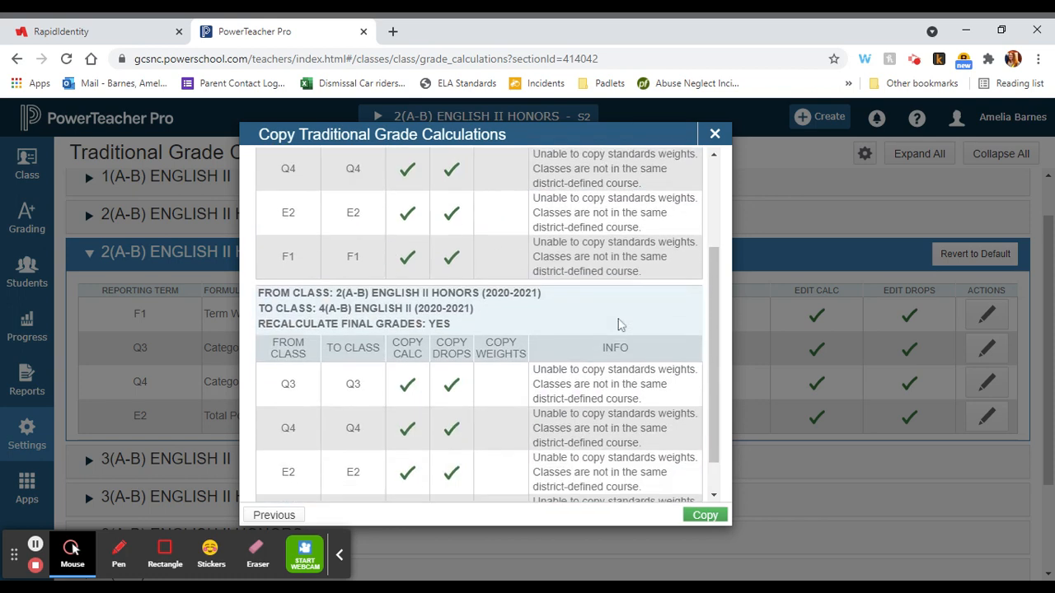
scroll(478, 329, down, 1)
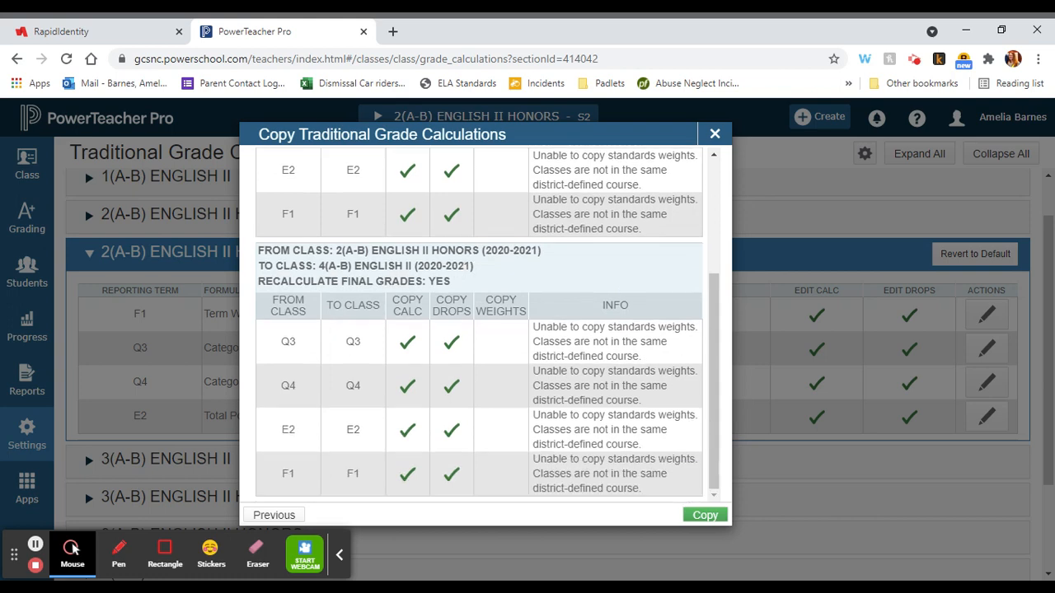
scroll(669, 482, up, 3)
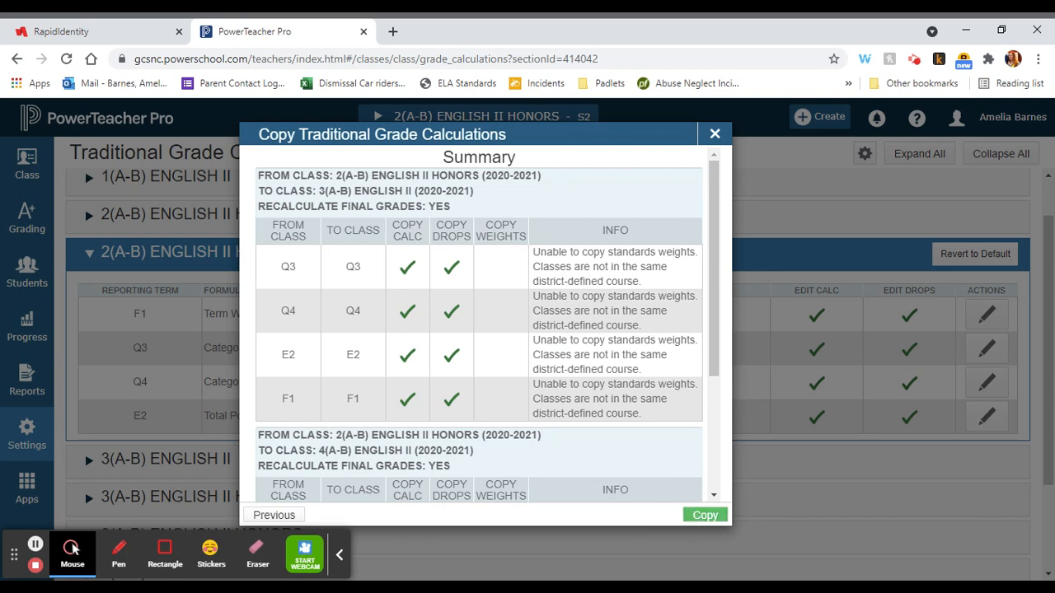
click(697, 516)
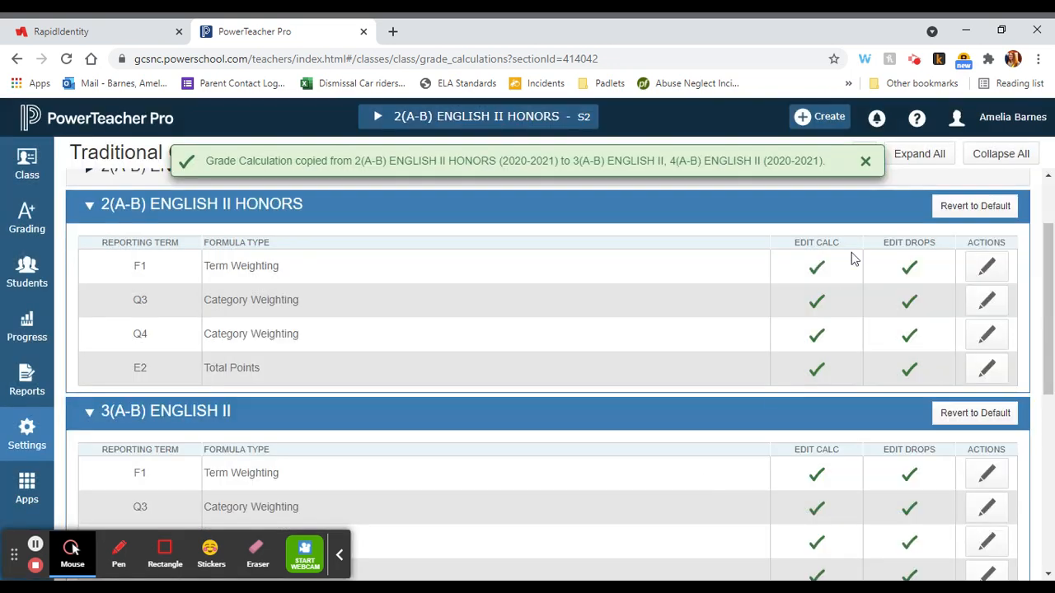
Step: Check the Q4 category weights of 3(A-B) ENGLISH II, close them unchanged, and look over the 4(A-B) ENGLISH II calculations
scroll(742, 503, down, 2)
scroll(741, 505, up, 3)
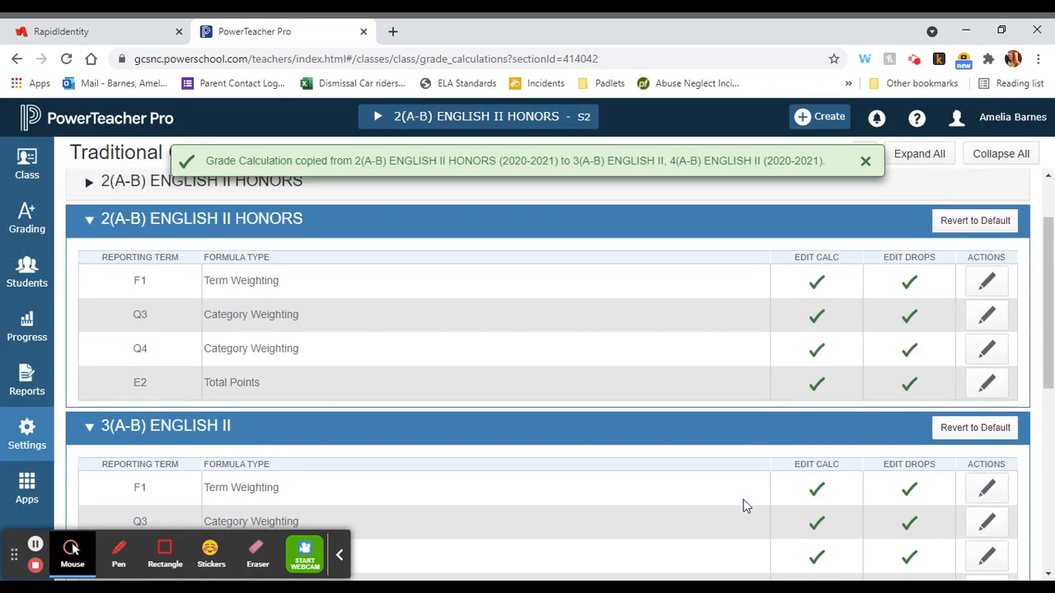
scroll(743, 506, down, 3)
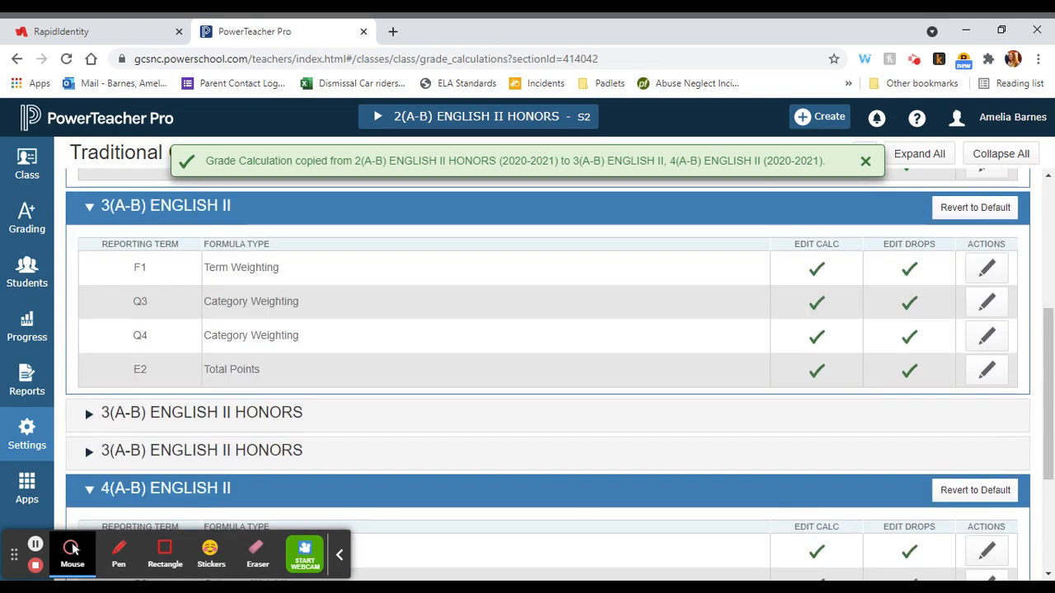
click(987, 336)
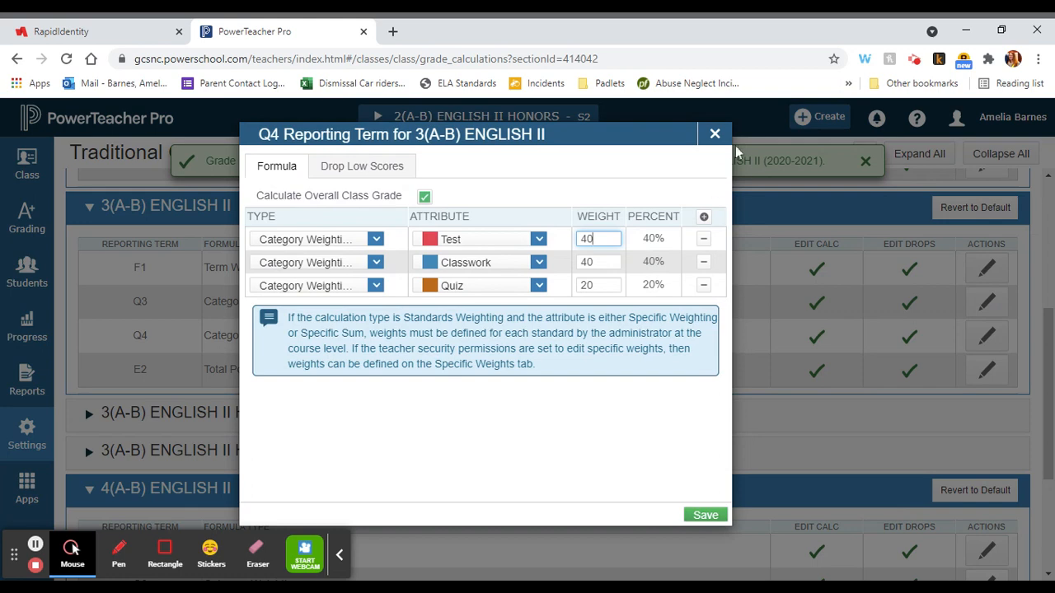
click(717, 134)
scroll(570, 349, down, 3)
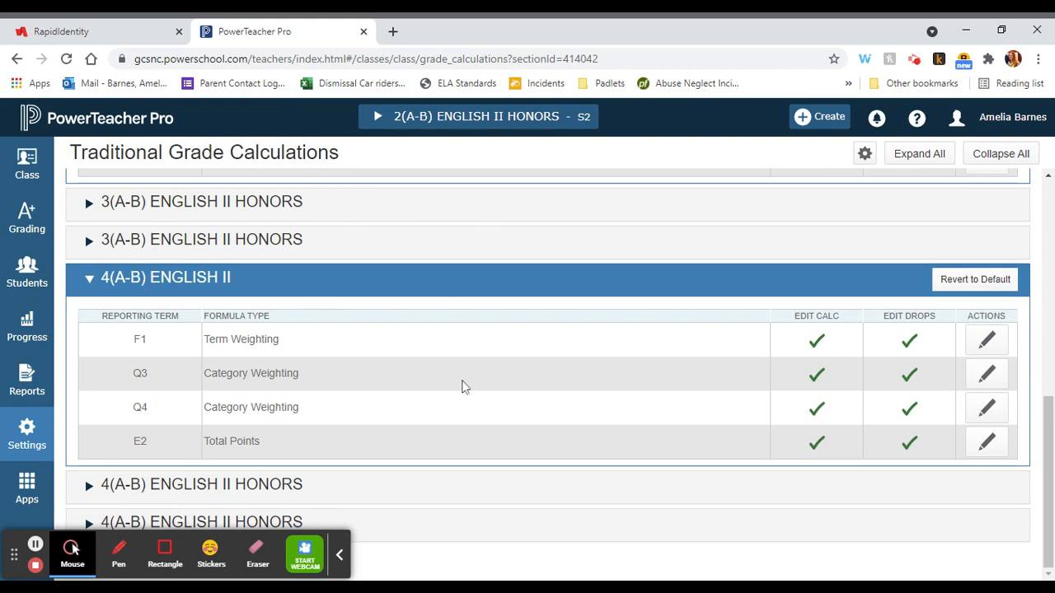
Step: Switch to RapidIdentity, launch Canvas - LEA 410, and open the ENGLISH II - 3(A-B) course from the dashboard
click(105, 31)
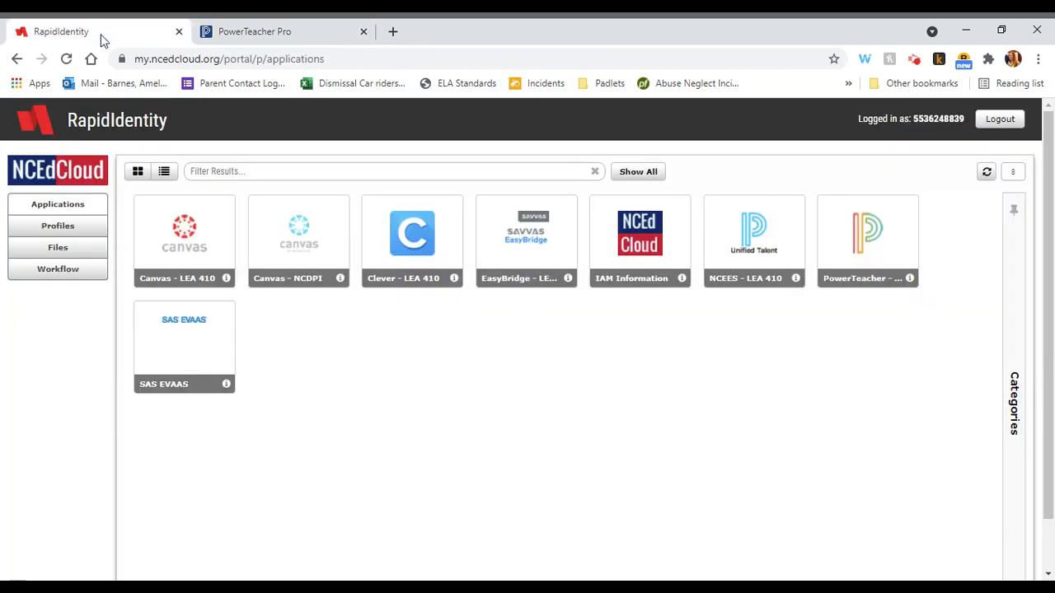
click(156, 252)
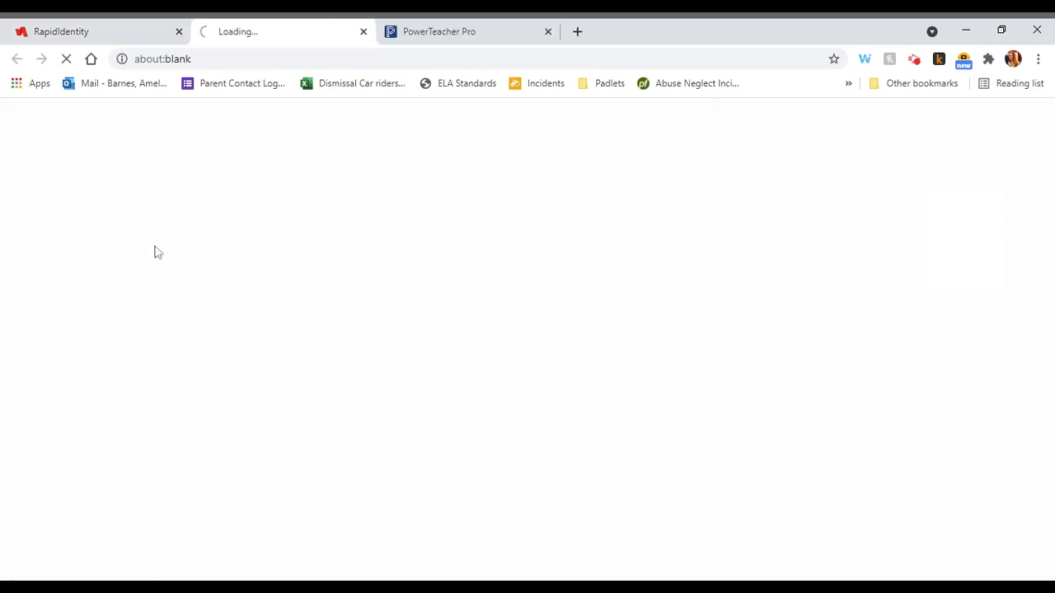
scroll(885, 421, down, 6)
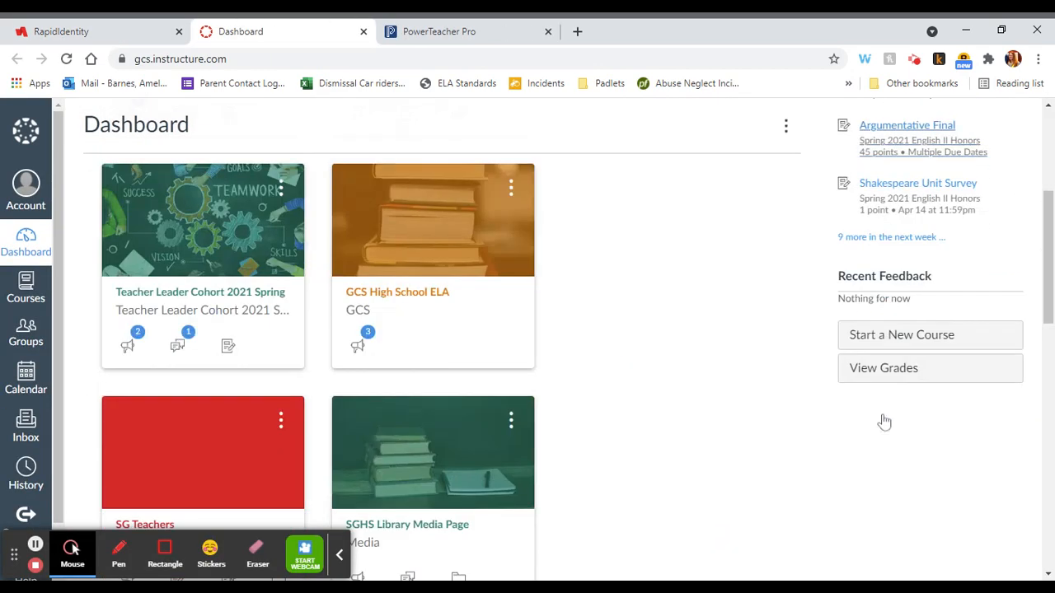
scroll(721, 384, down, 5)
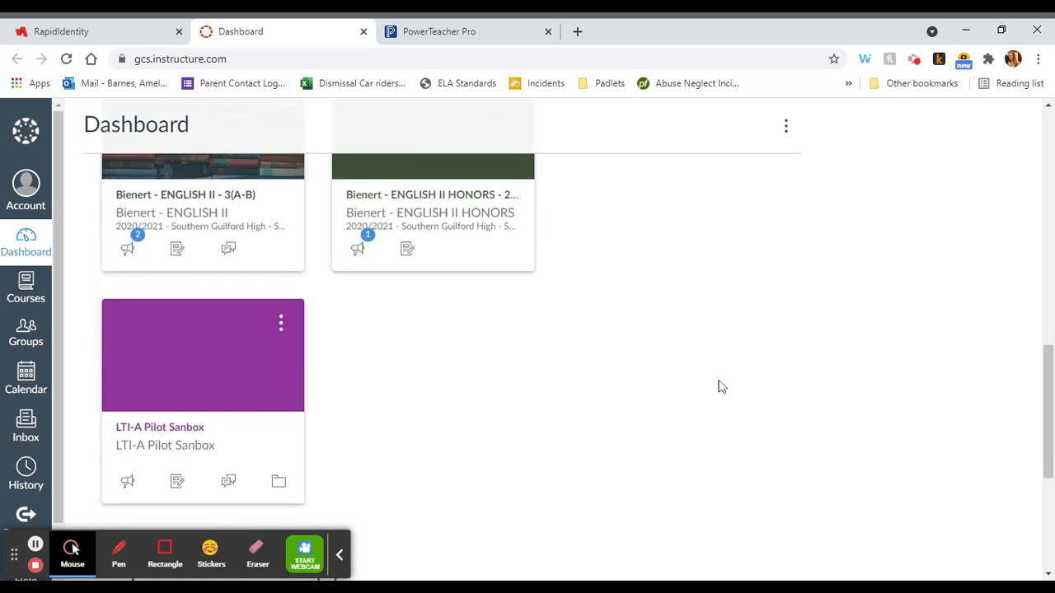
click(234, 197)
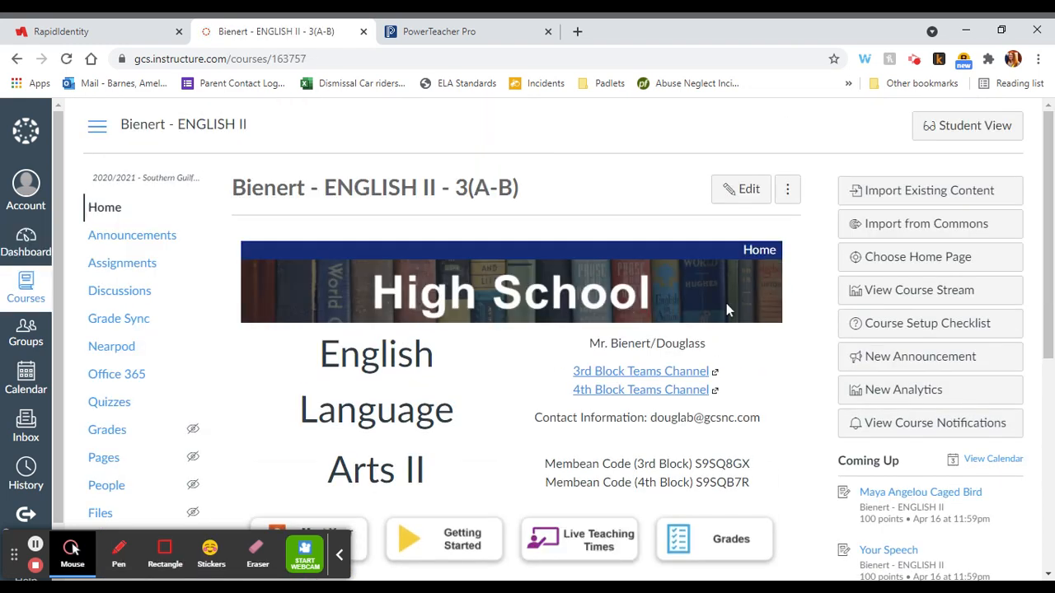
Step: Import the assignment groups from PowerSchool into the course's assignments
click(103, 265)
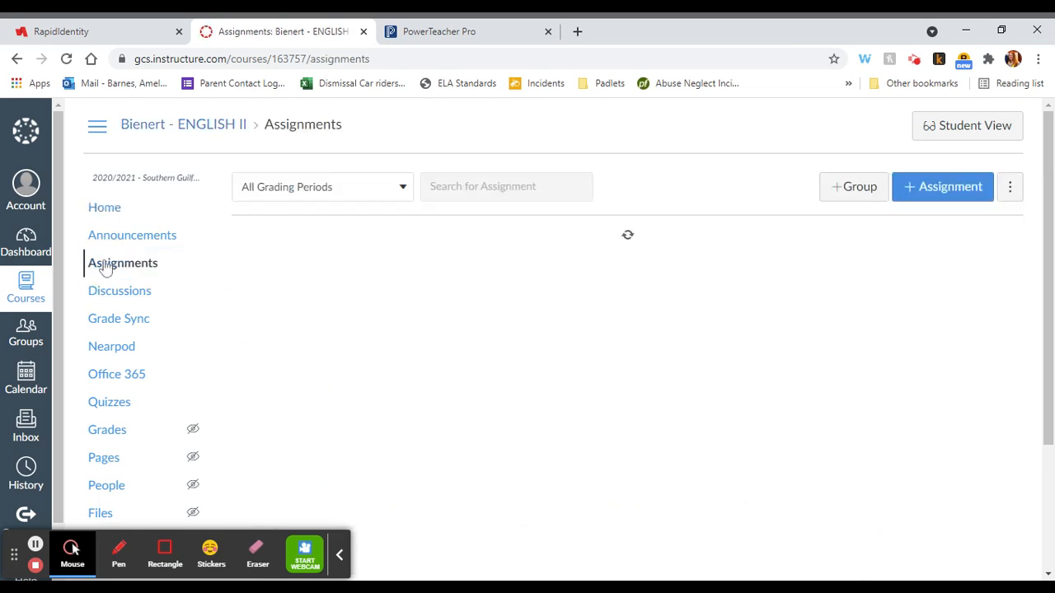
scroll(714, 309, down, 4)
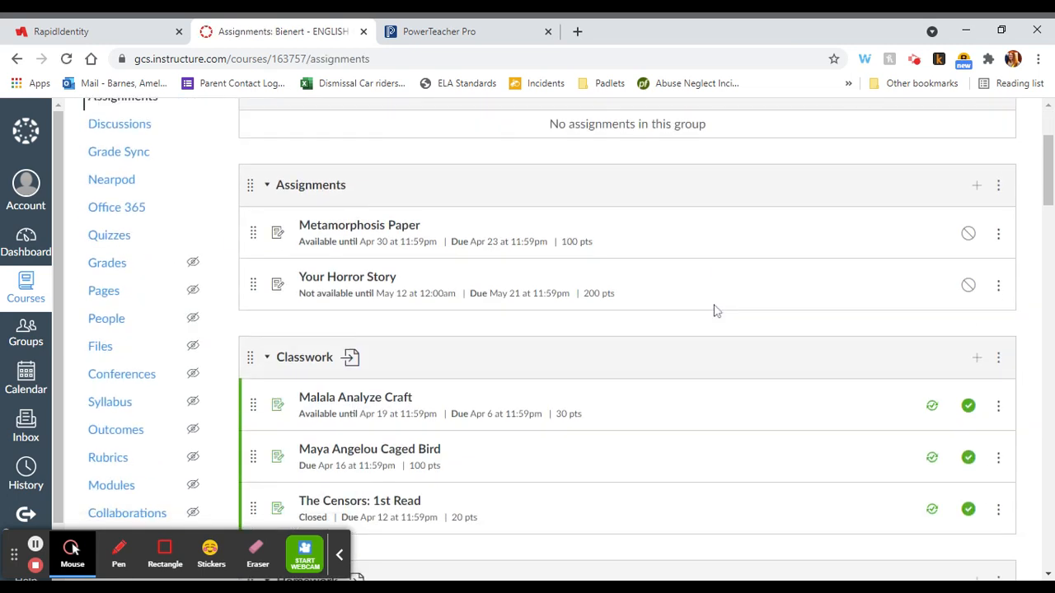
scroll(713, 308, up, 4)
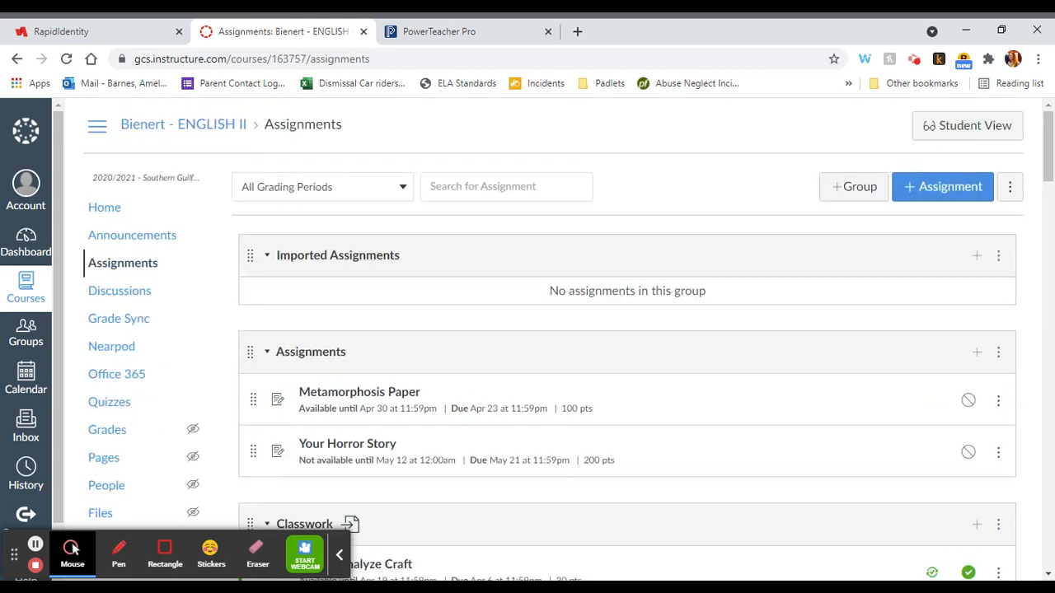
click(1008, 187)
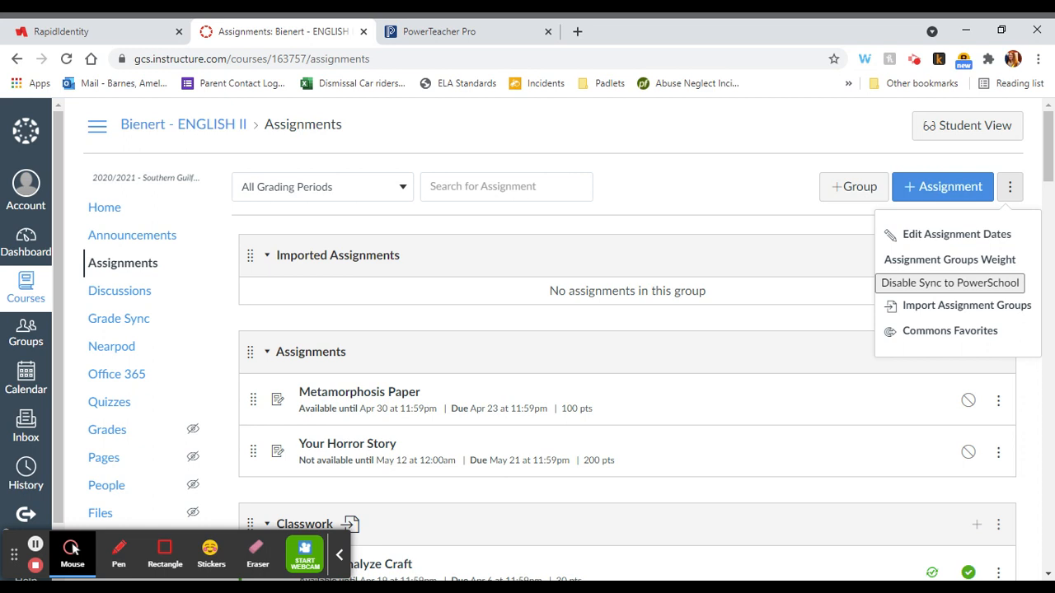
click(902, 310)
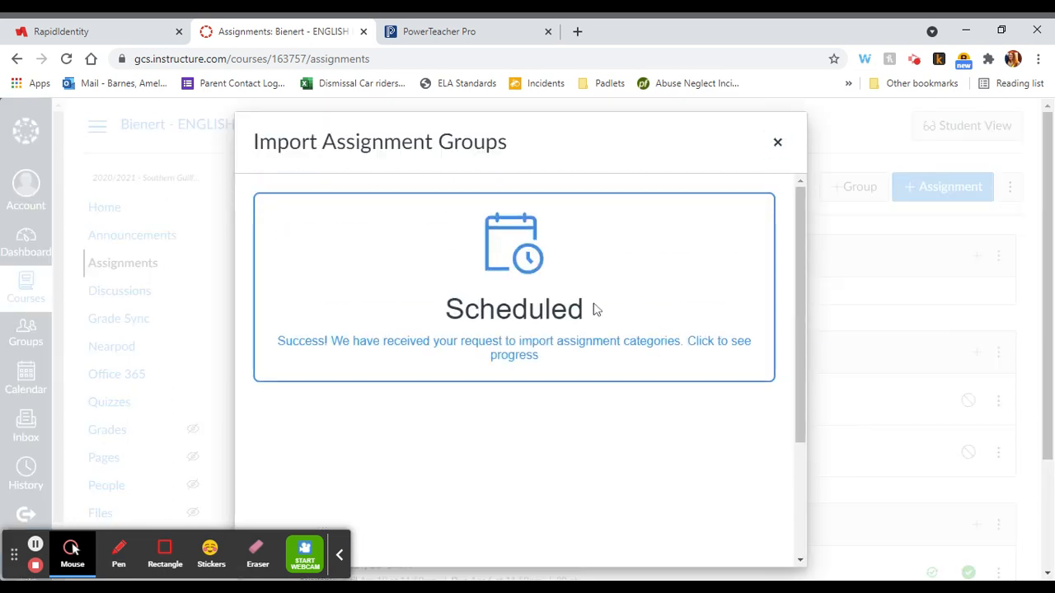
Step: View the progress of the category import in the Grade Sync history and refresh the list
scroll(510, 359, down, 3)
scroll(510, 359, up, 3)
click(510, 359)
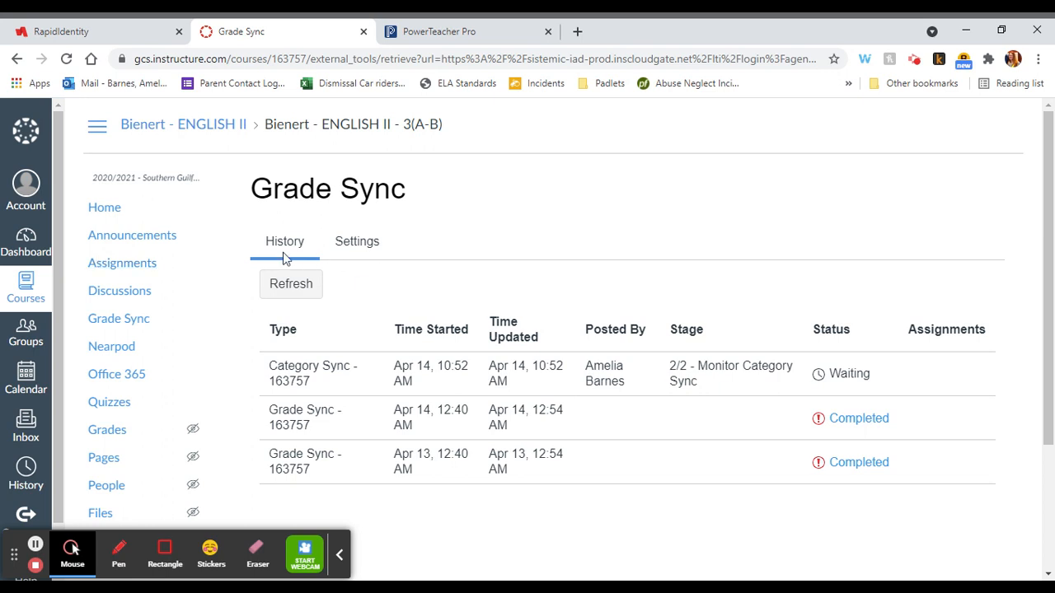
click(280, 285)
Step: Return to the course's assignments and enable weighting the final grade based on assignment groups
click(105, 273)
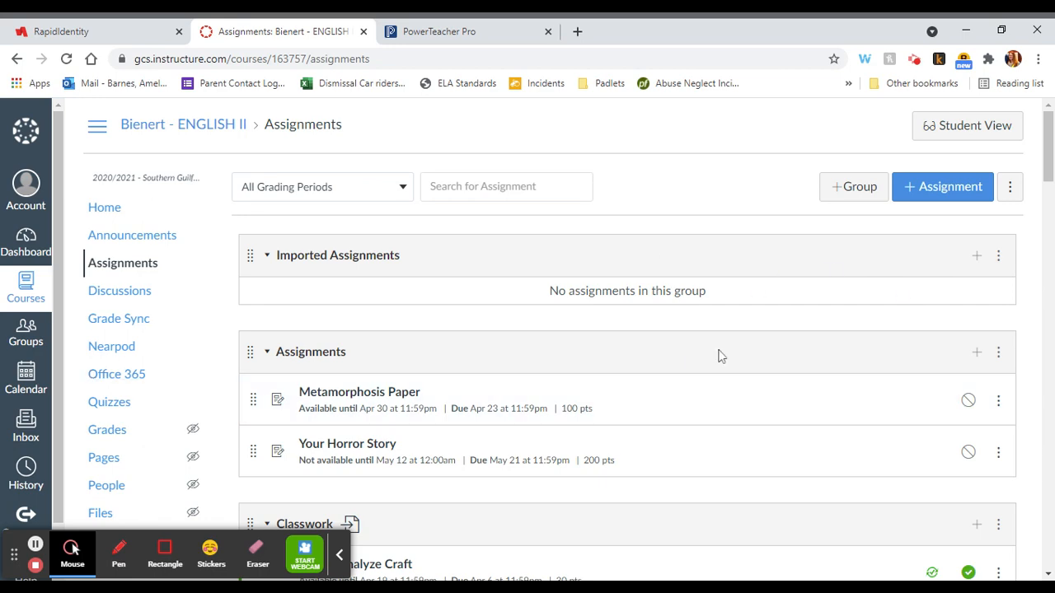
scroll(718, 355, down, 3)
scroll(719, 355, up, 4)
click(1010, 196)
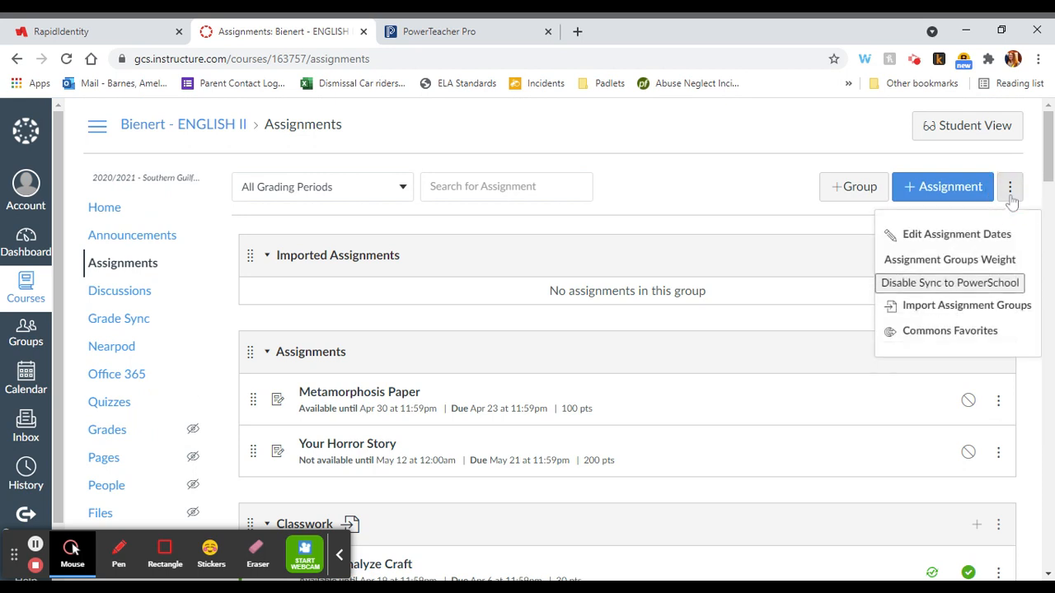
click(948, 262)
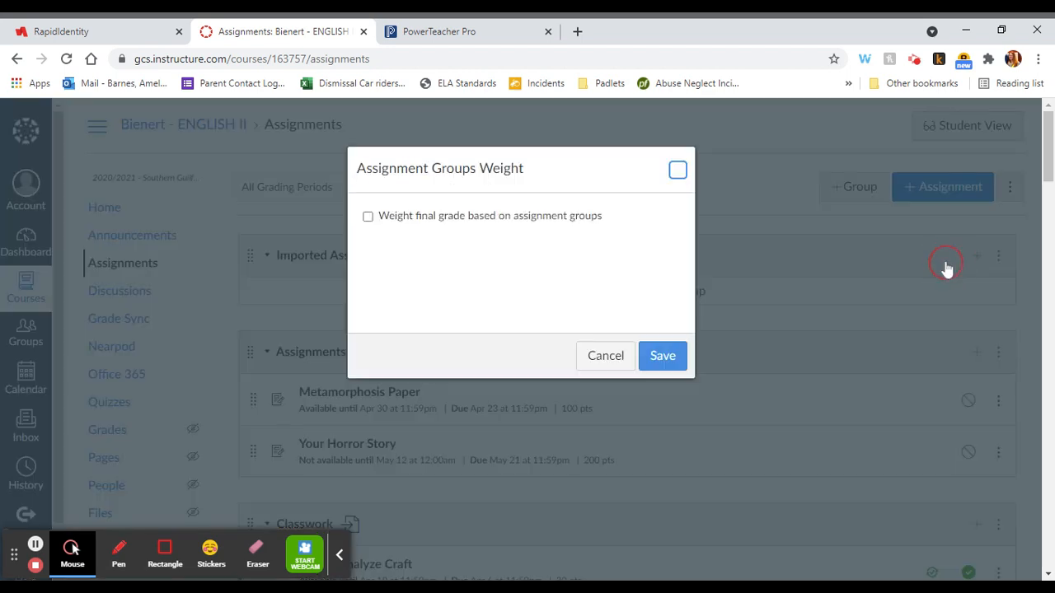
click(401, 221)
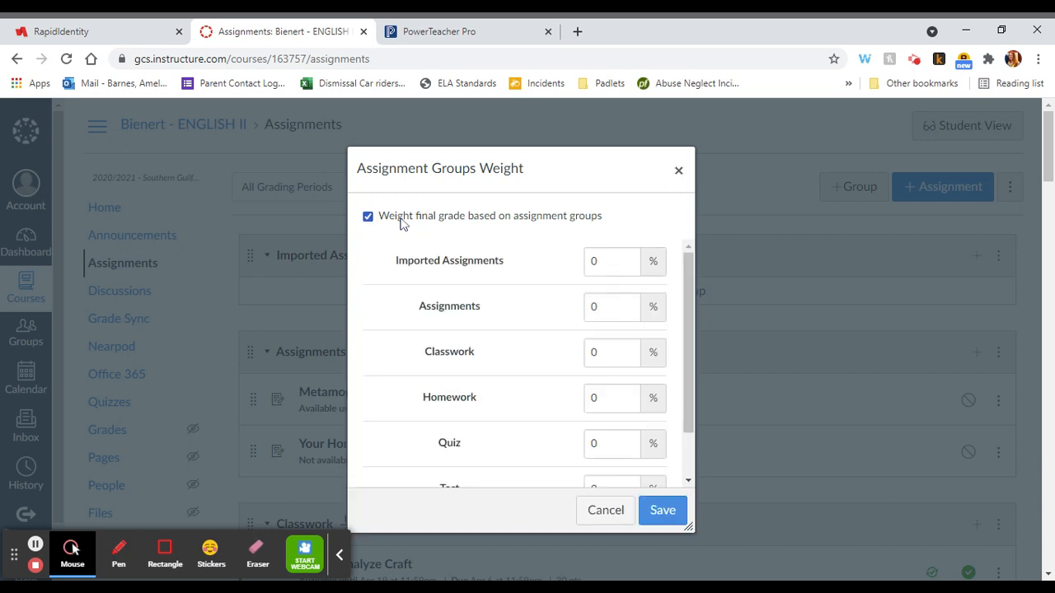
Step: Look through the assignment groups listed for weighting and move the Assignment Groups Weight dialog aside
scroll(515, 363, down, 1)
scroll(515, 362, up, 1)
double_click(620, 309)
scroll(437, 397, down, 1)
scroll(433, 399, up, 1)
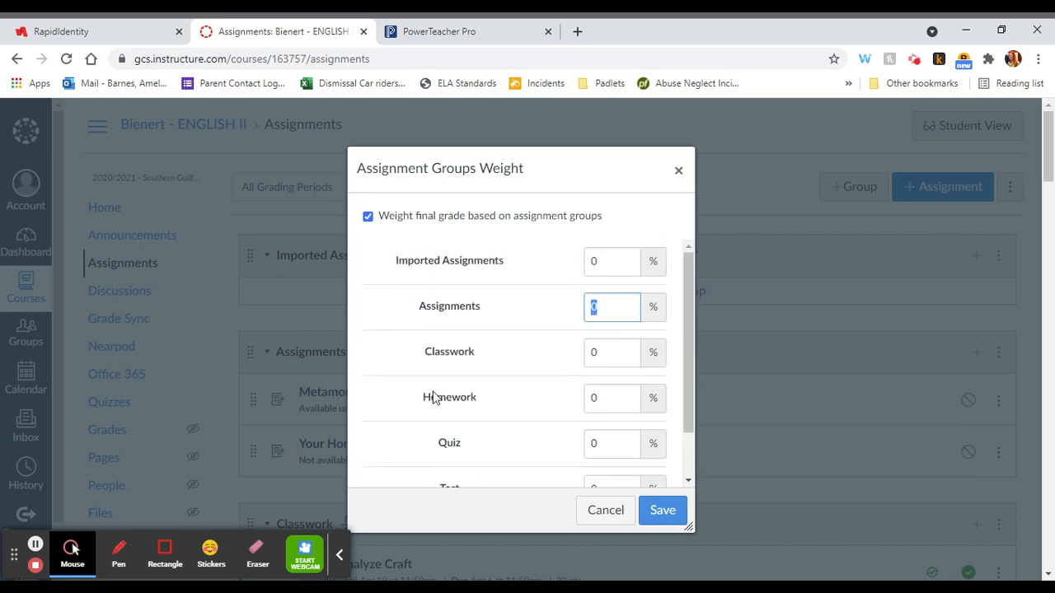
scroll(556, 362, down, 1)
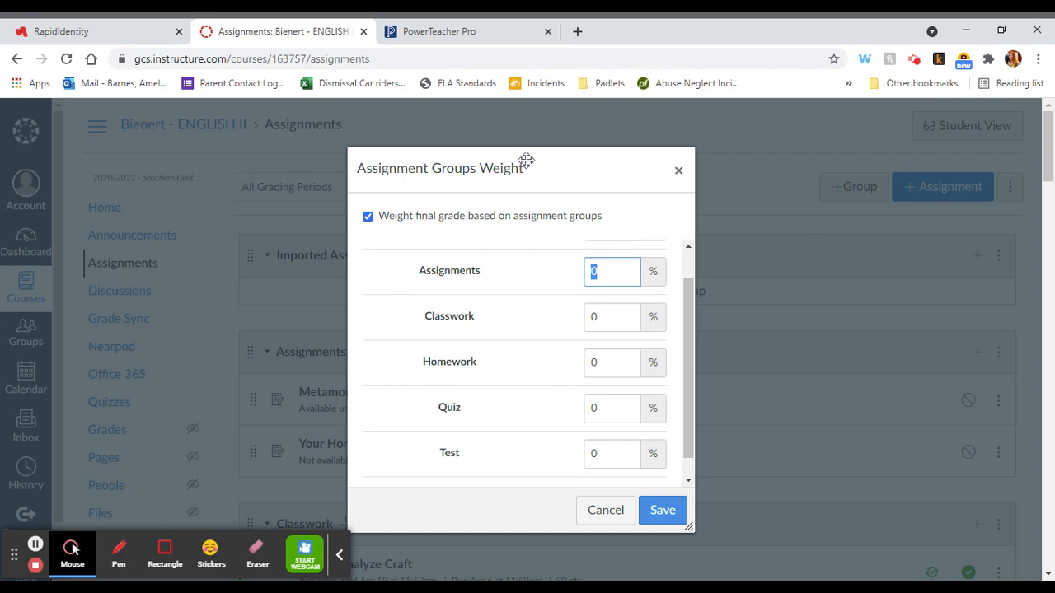
drag(526, 159, 657, 129)
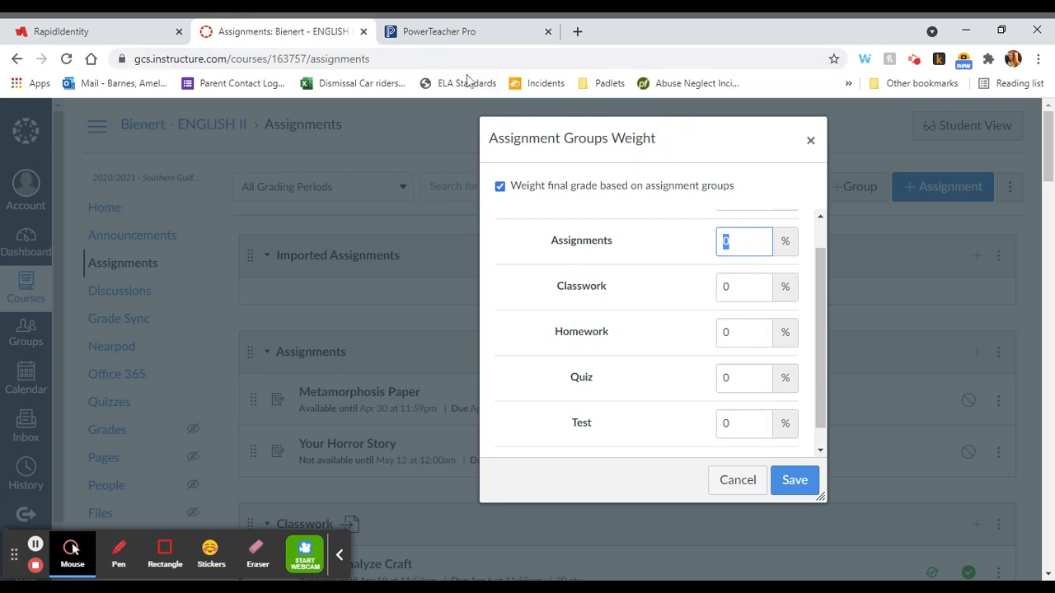
Step: Switch to PowerTeacher Pro, check the Q4 category weights of 4(A-B) ENGLISH II, and return to the group weights in Canvas
click(430, 31)
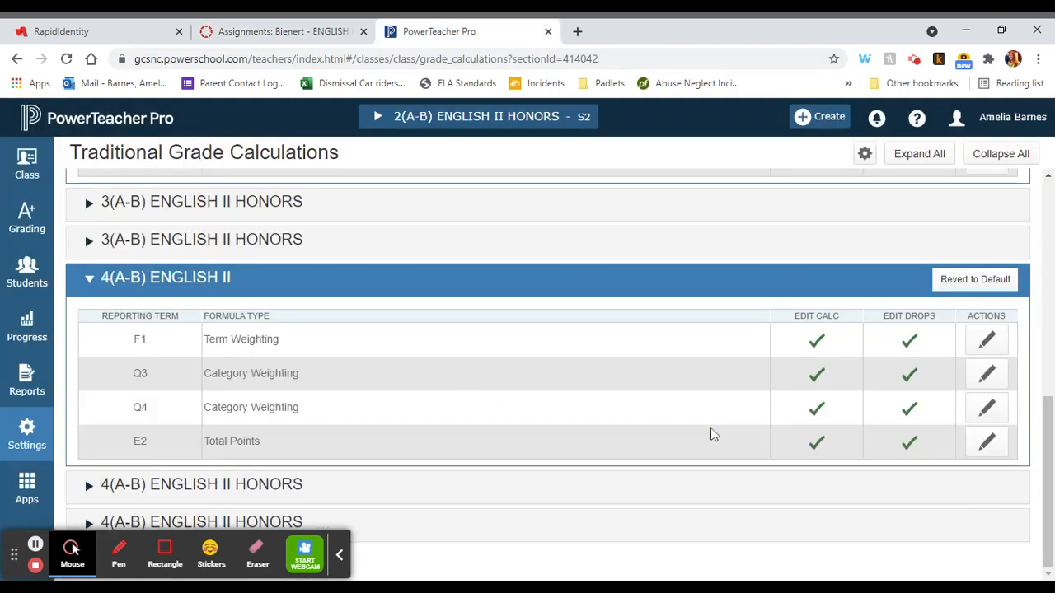
click(987, 411)
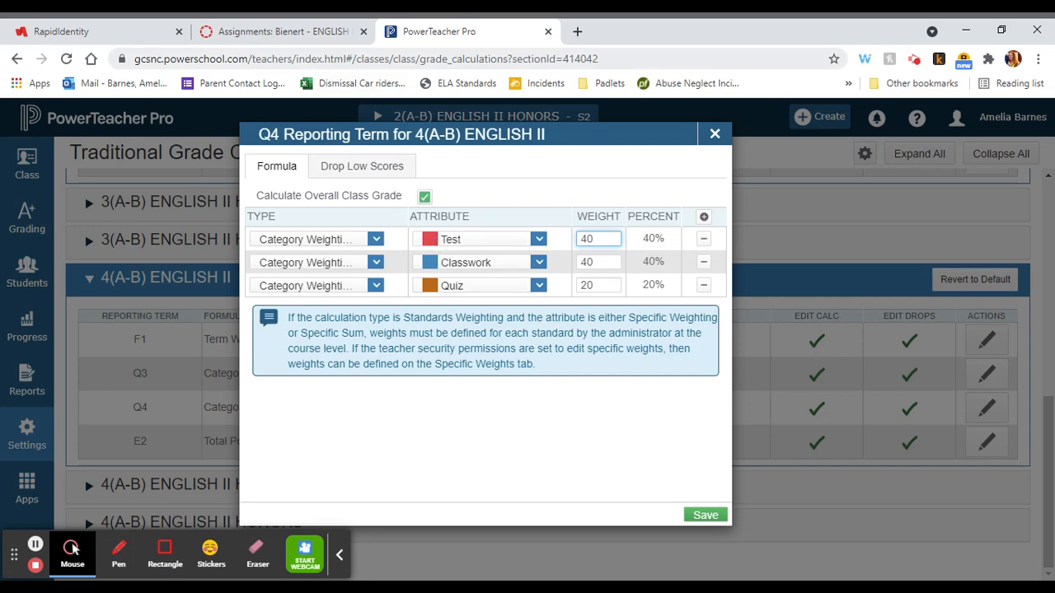
click(298, 39)
click(734, 286)
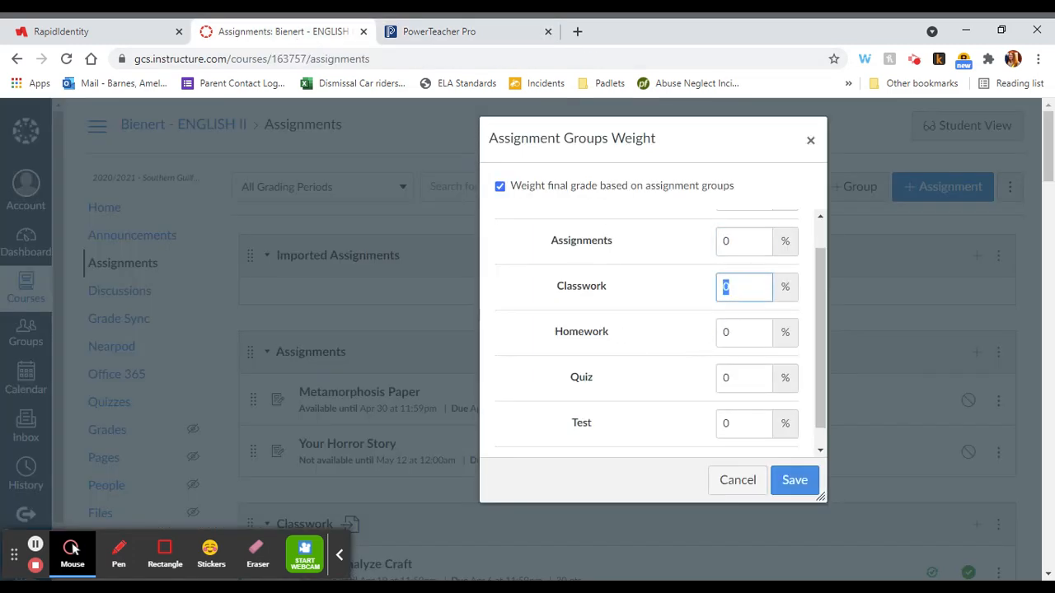
click(445, 40)
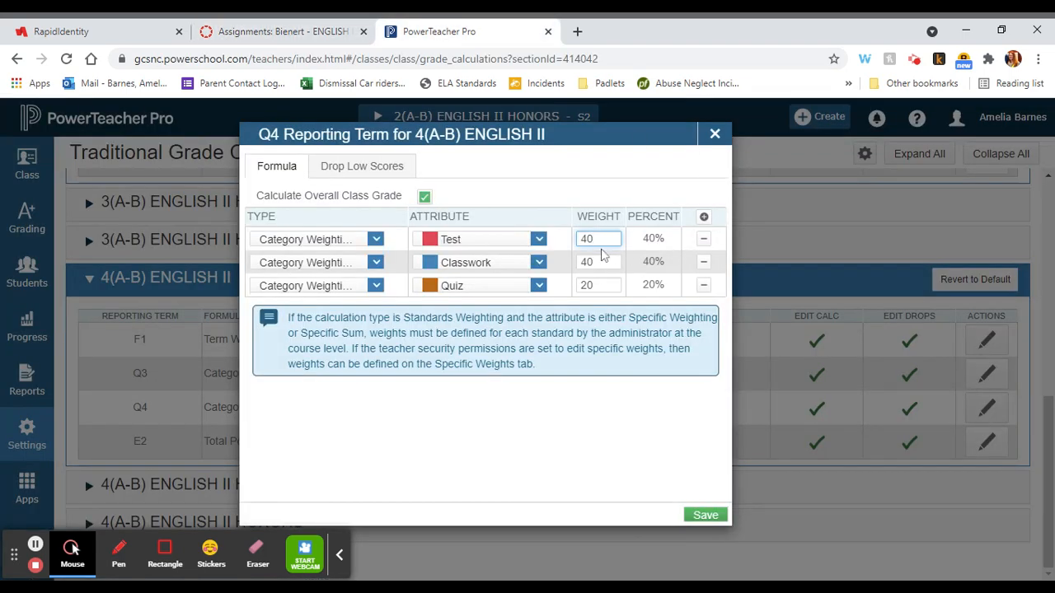
click(276, 35)
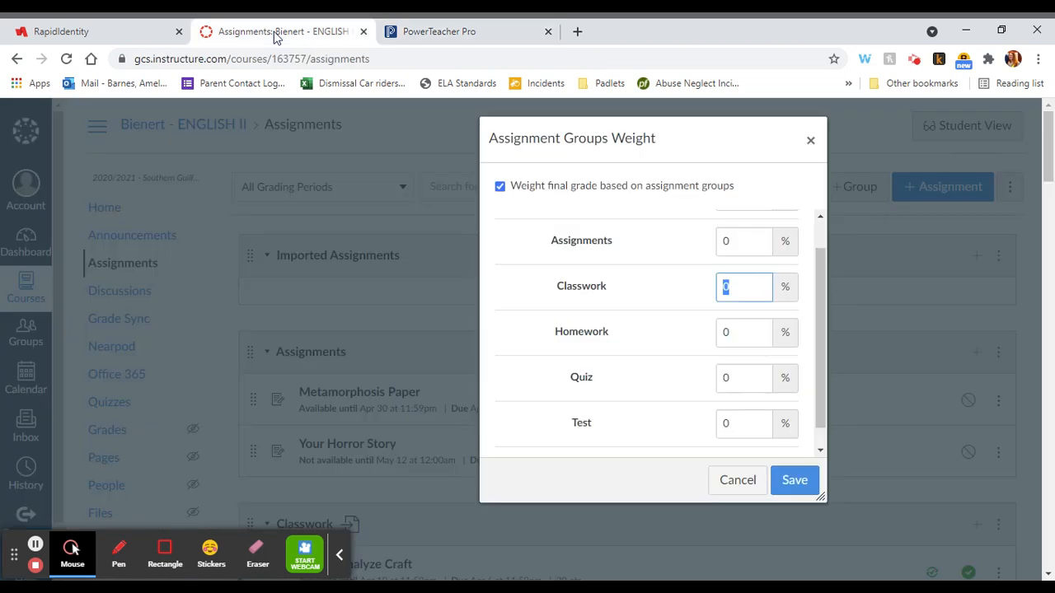
Step: Set the group weights to 40% for Test, 40% for Classwork and 20% for Quiz, check the total, and save
click(718, 423)
text(4)
click(718, 289)
text(4)
click(719, 378)
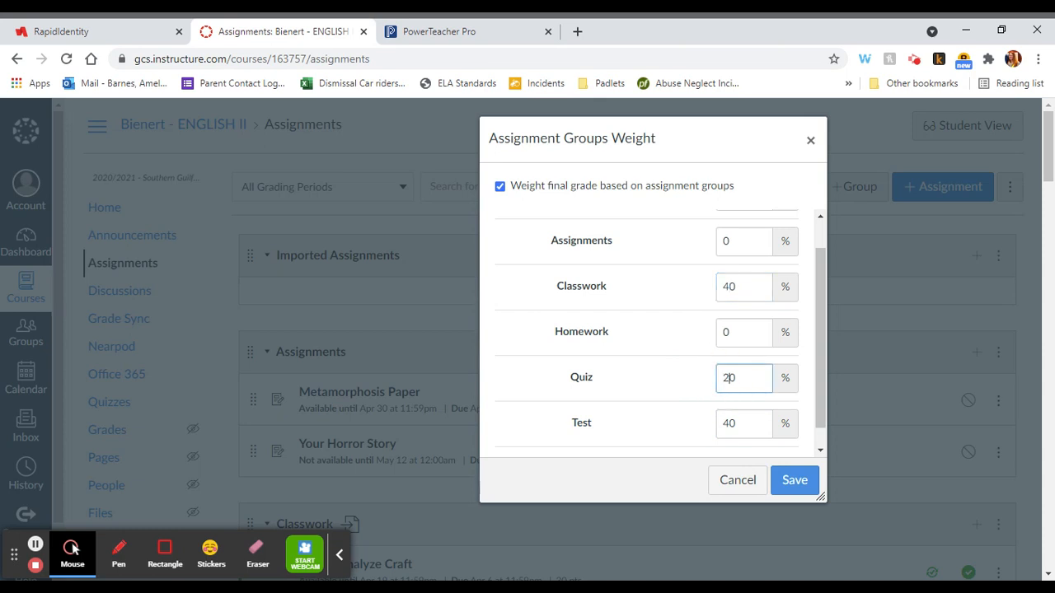
scroll(706, 301, up, 2)
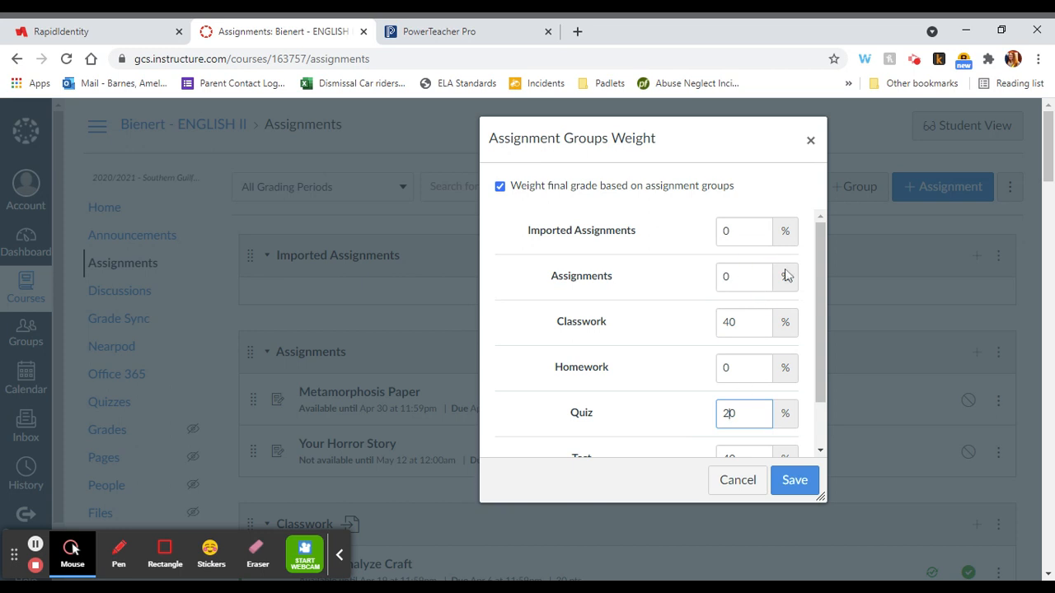
scroll(729, 412, down, 1)
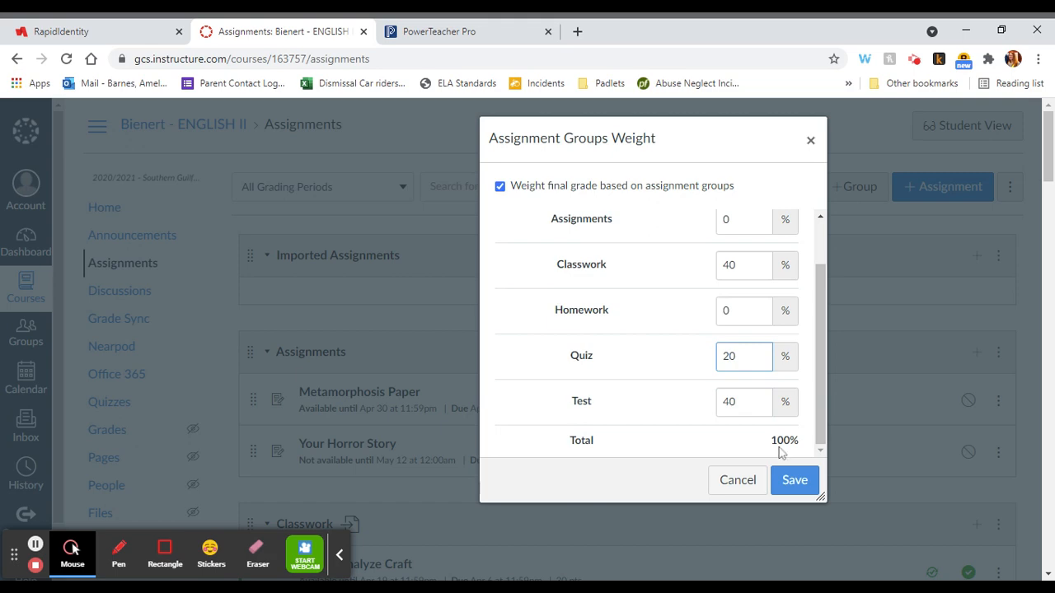
click(797, 488)
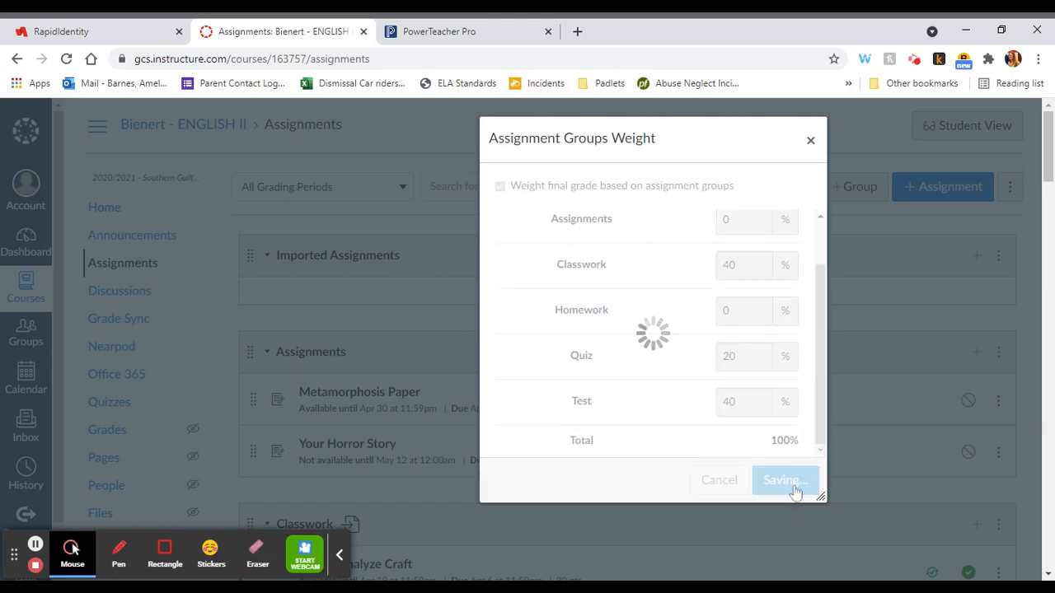
Step: Review the weights on the course's assignment groups, compare them with the Q4 weights in PowerTeacher Pro, and return to Canvas
scroll(796, 492, down, 1)
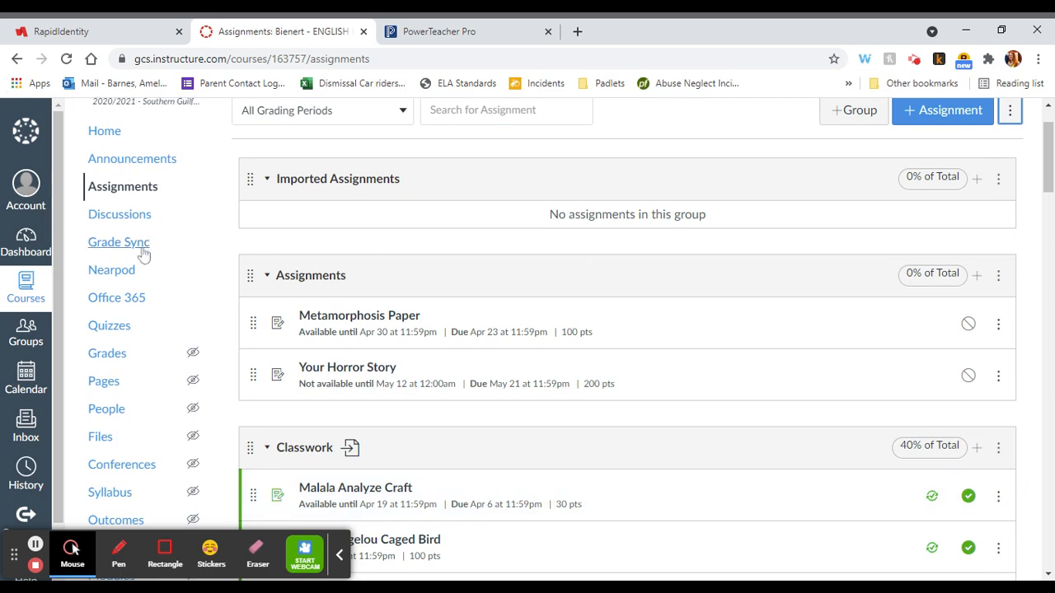
scroll(146, 244, up, 1)
scroll(144, 256, down, 1)
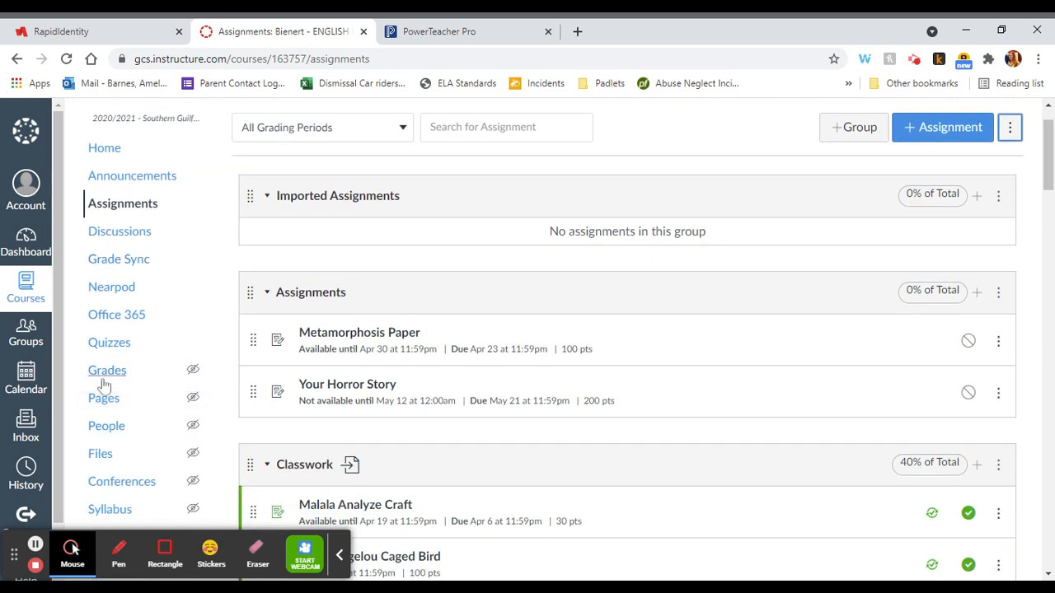
click(482, 33)
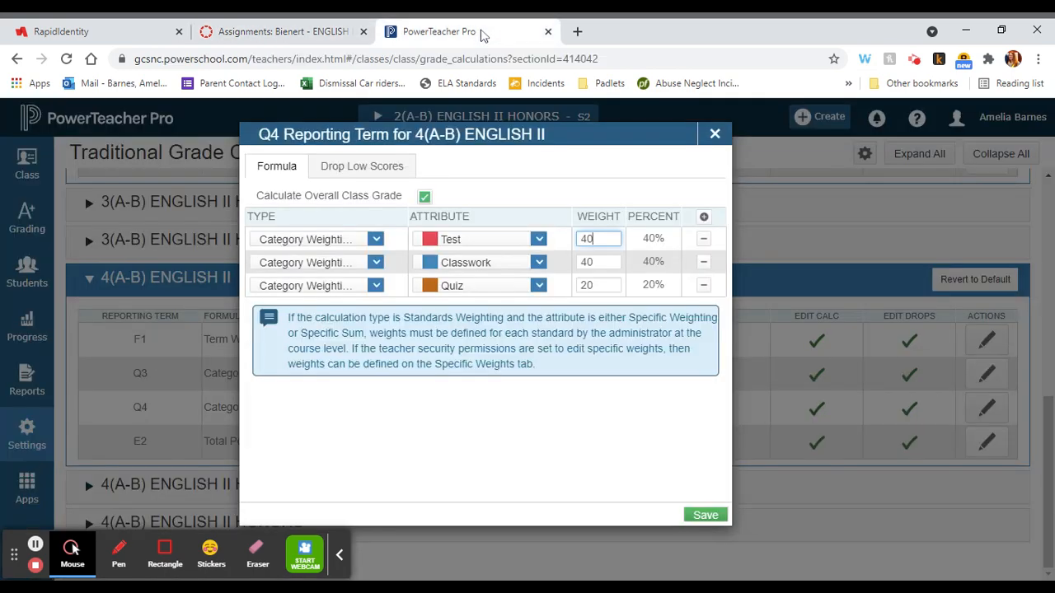
click(292, 36)
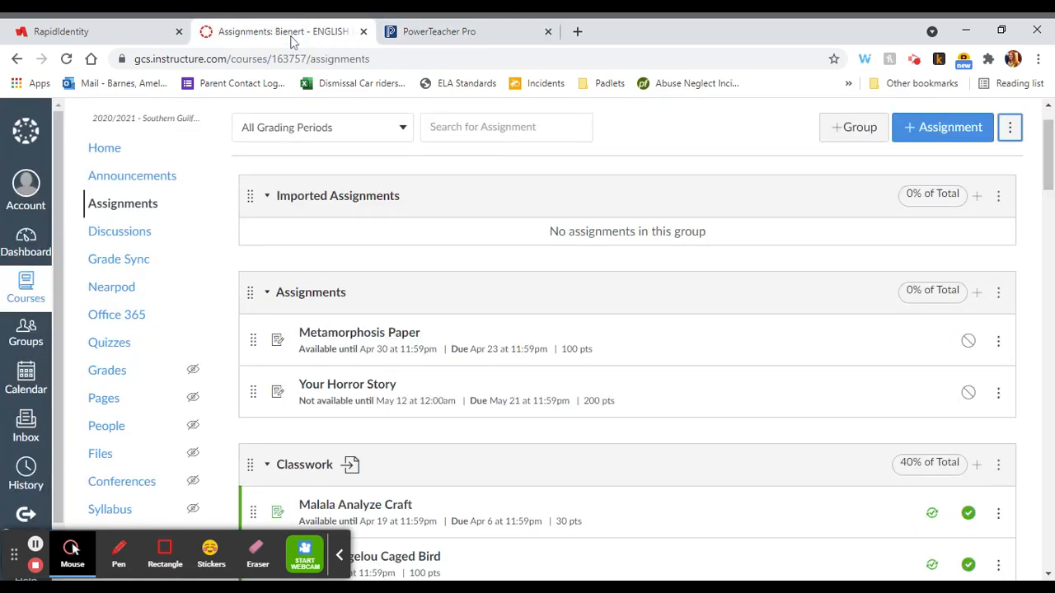